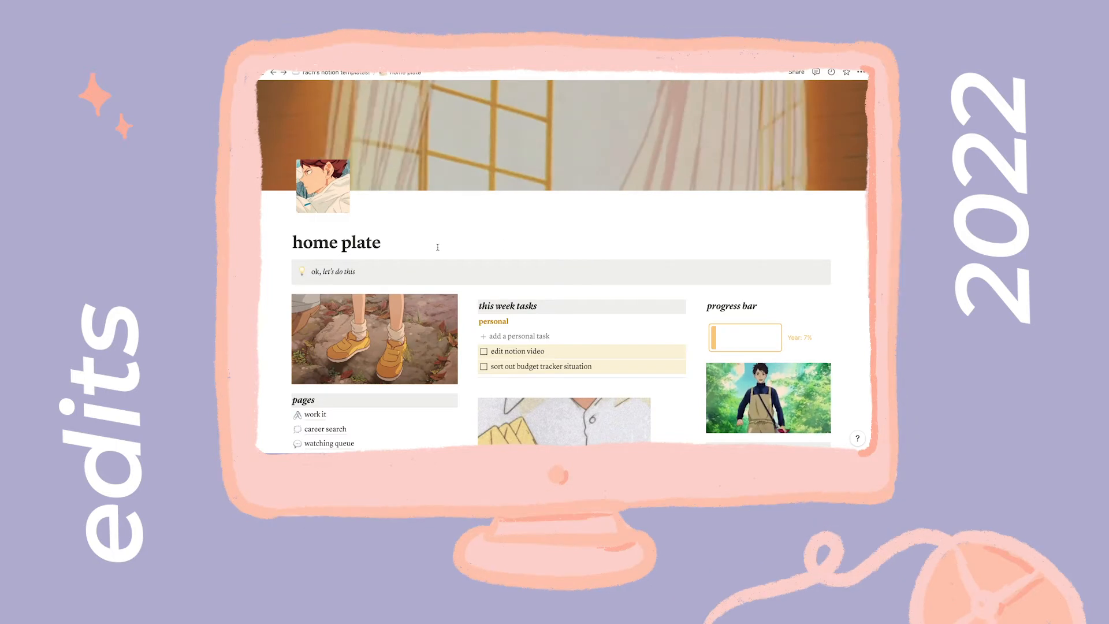
Mark the "edit notion video" and "sort out budget tracker situation" tasks as done under this week tasks.
left_click_drag(438, 247, 291, 242)
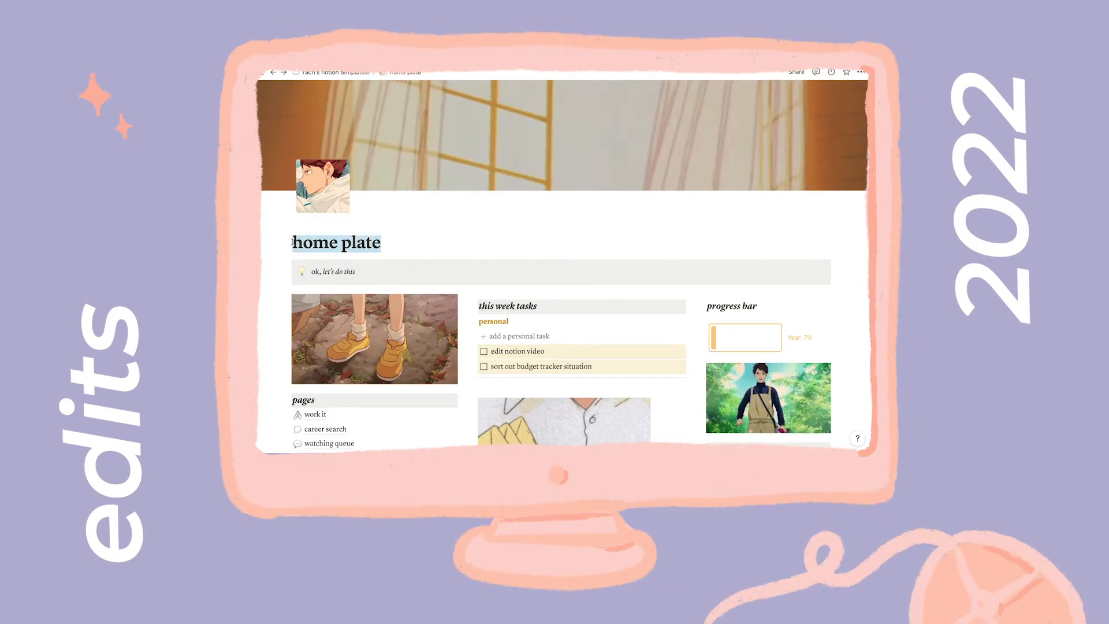
left_click(381, 243)
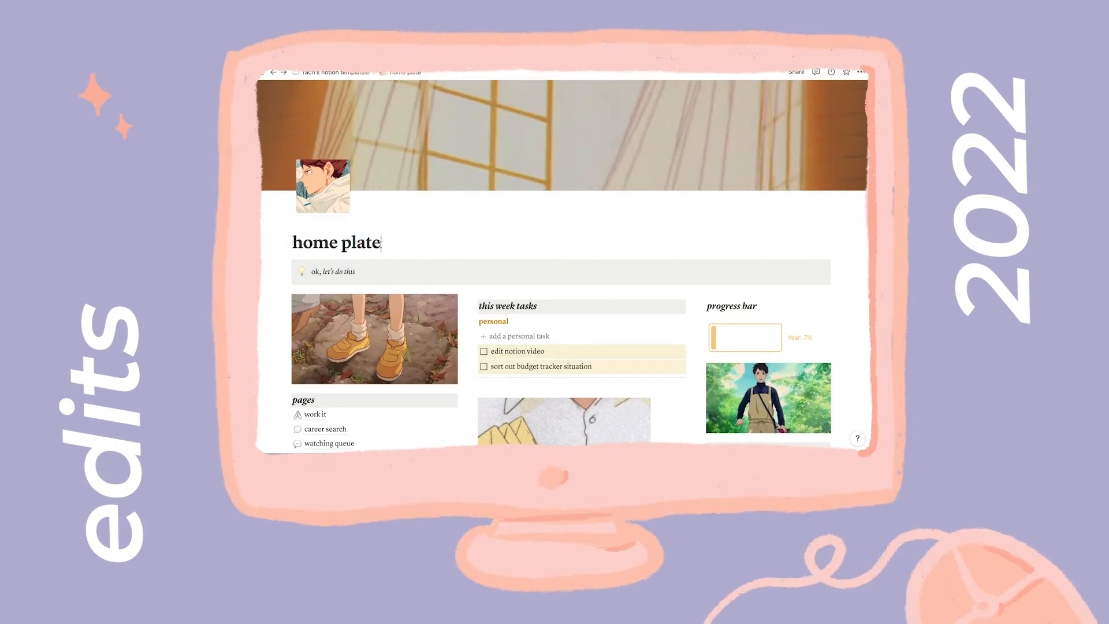
scroll(859, 261, "down", 1)
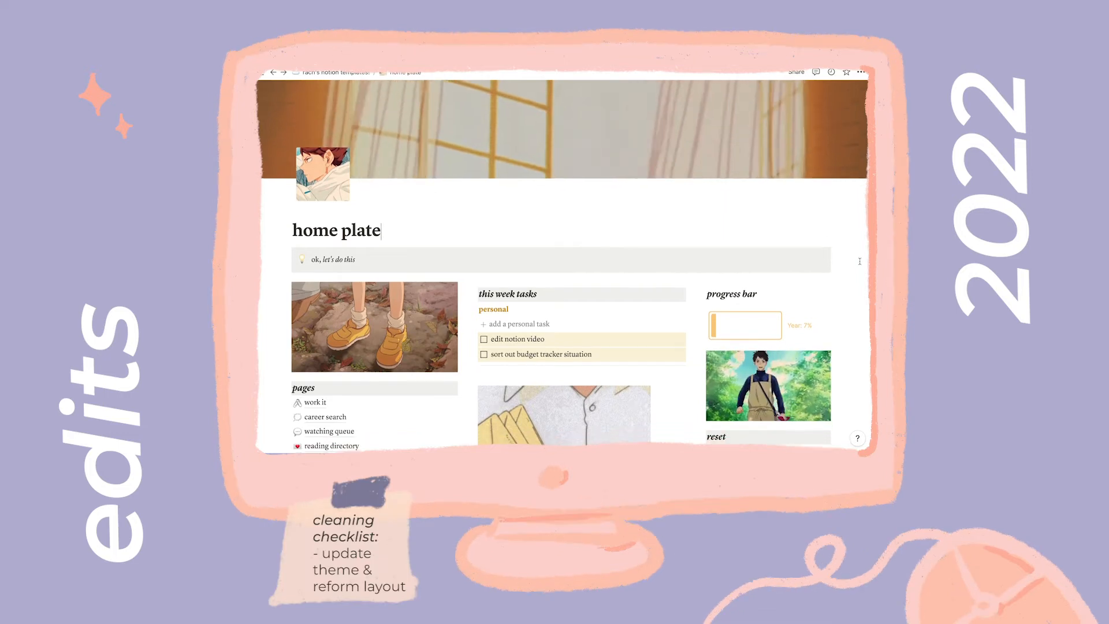
scroll(860, 261, "down", 3)
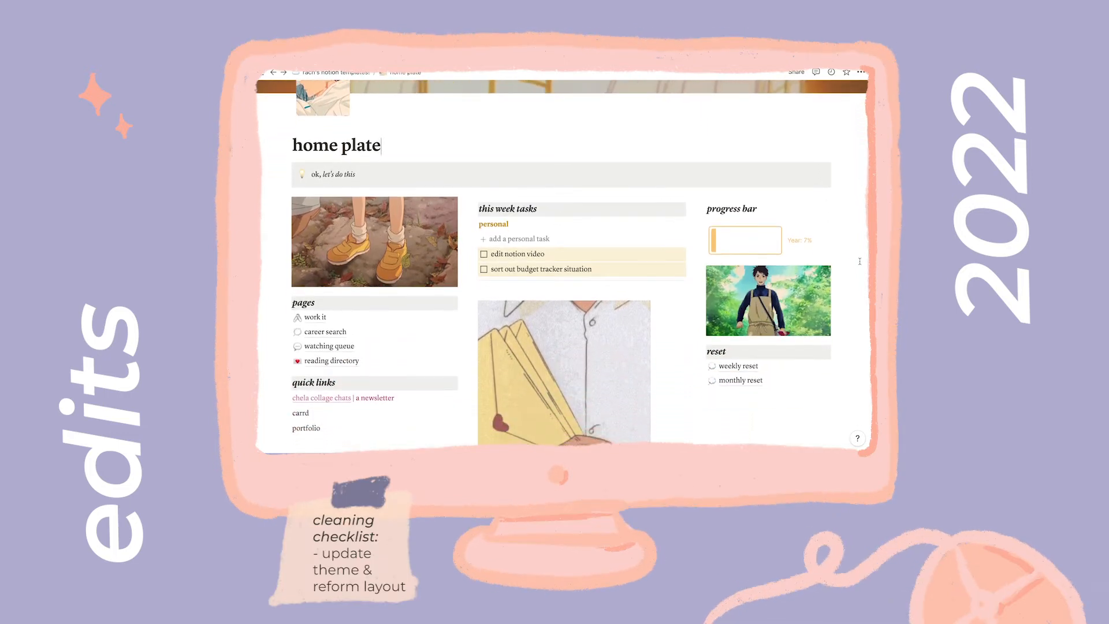
scroll(860, 261, "down", 2)
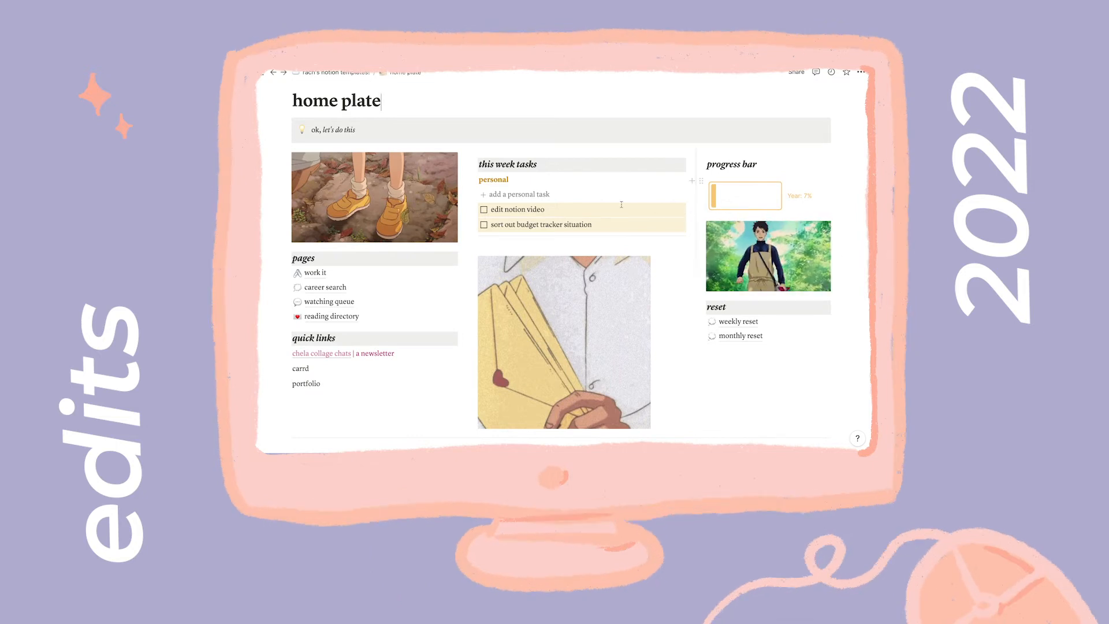
left_click(484, 209)
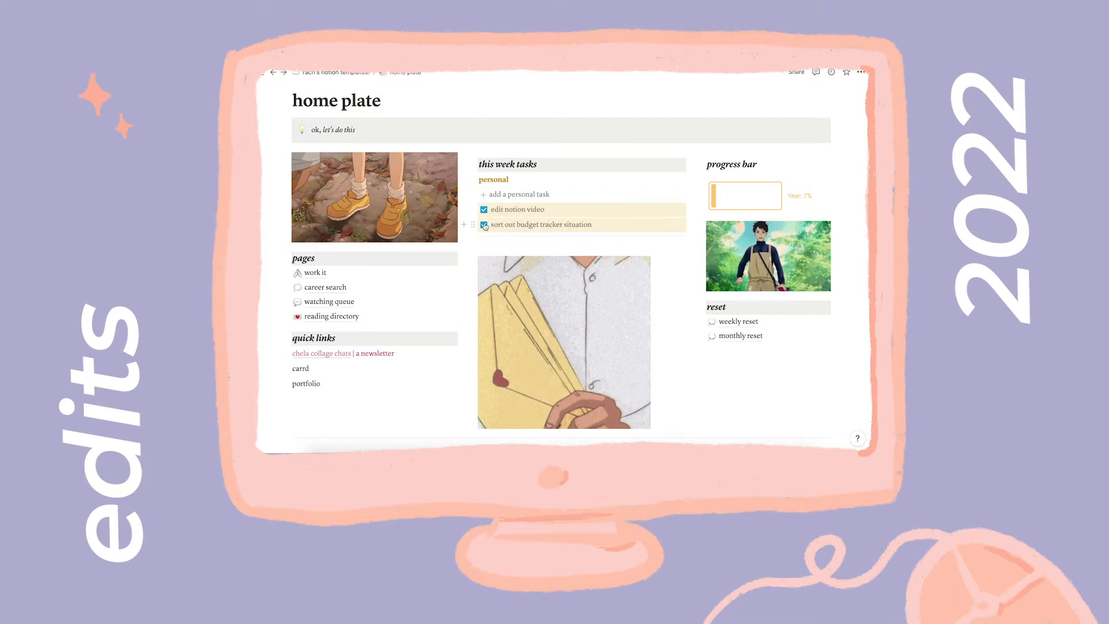
Inspect the configuration of the "add a personal task" template button and close it.
left_click(662, 193)
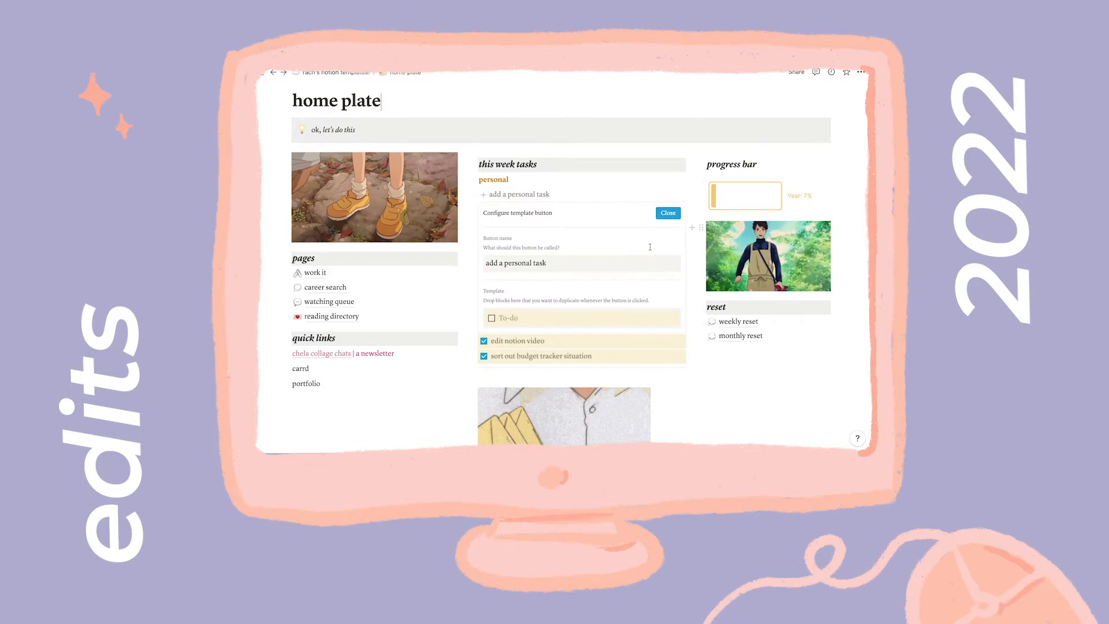
left_click(666, 214)
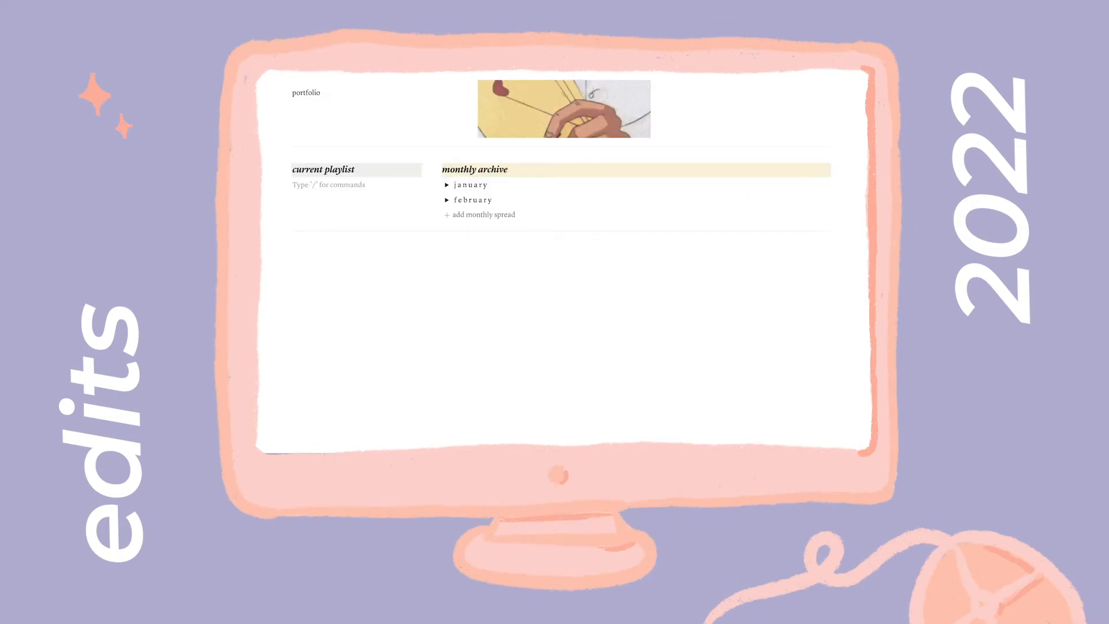
type("https://open.spotify.com/playlist/2j8cu3njSYAKpn5fNtMMLm?si=e7902e0677204fd2")
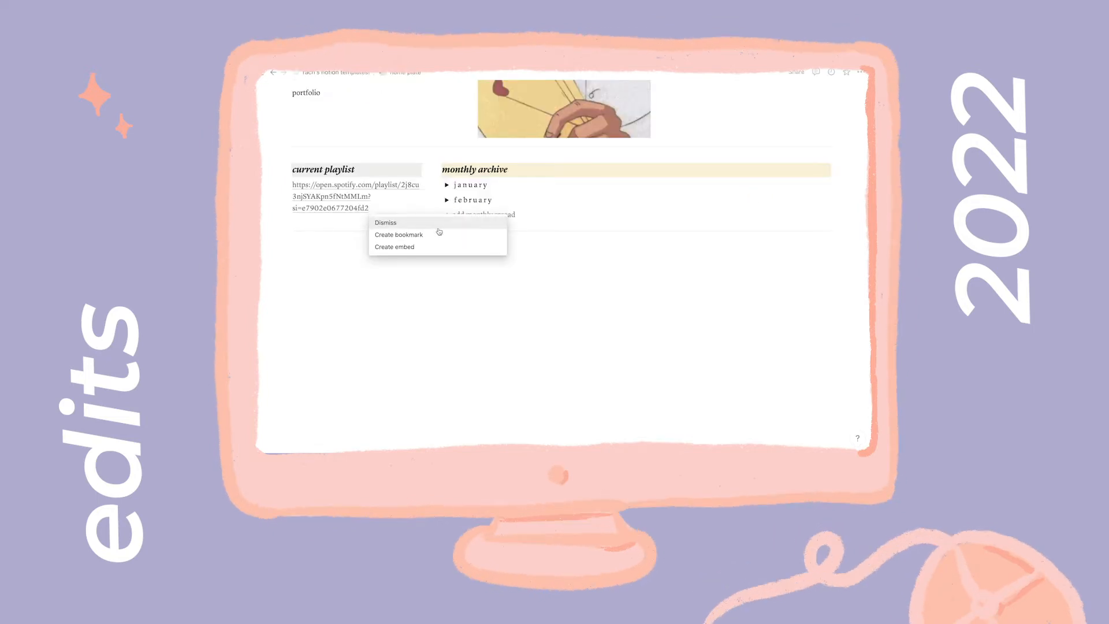
left_click(428, 246)
scroll(390, 265, "down", 5)
scroll(390, 265, "down", 3)
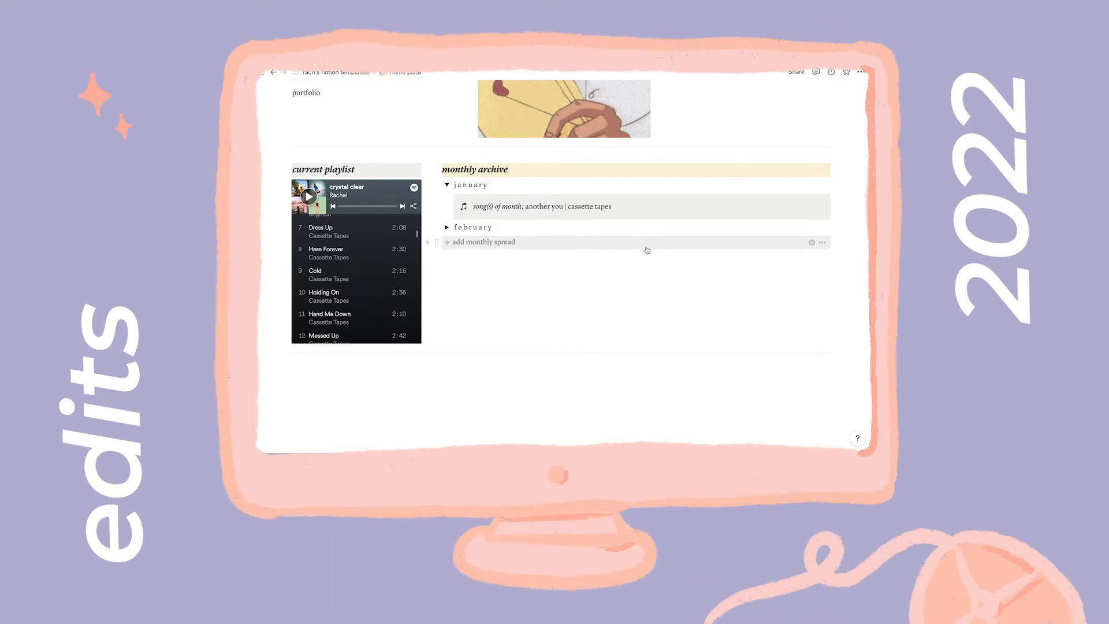
Inspect the "add monthly spread" template button's configuration, including the january toggle in its template.
left_click(811, 243)
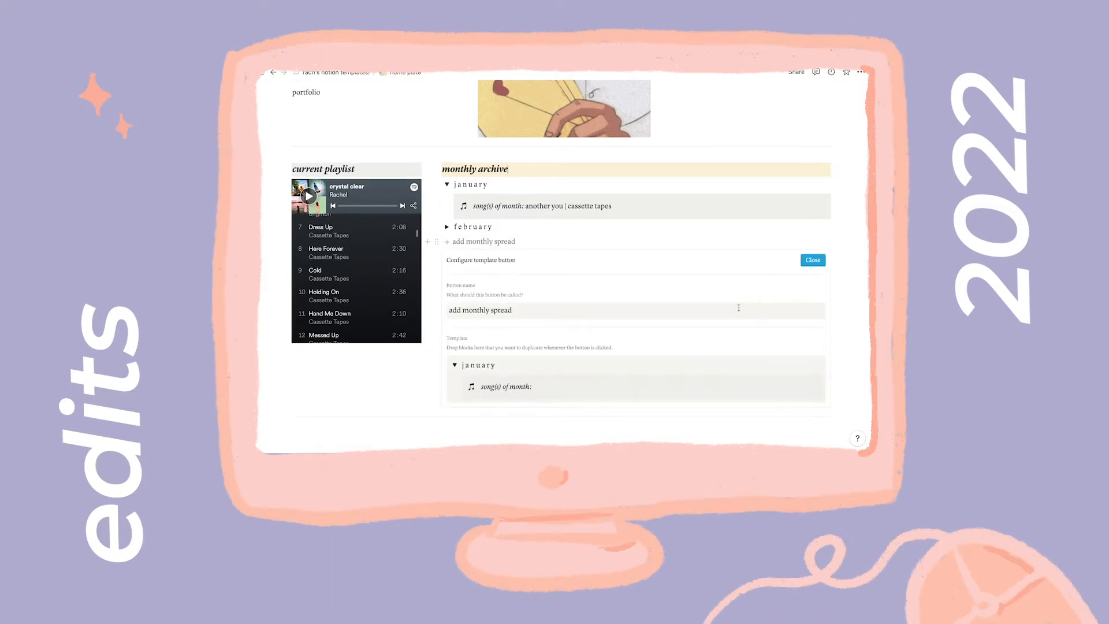
scroll(578, 330, "down", 1)
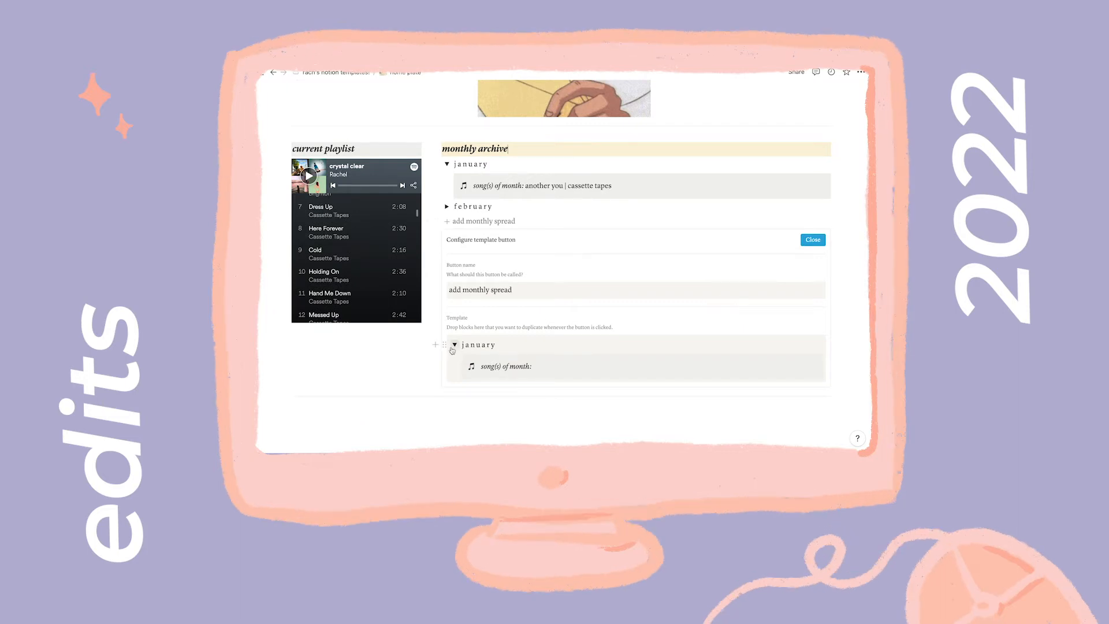
left_click(455, 345)
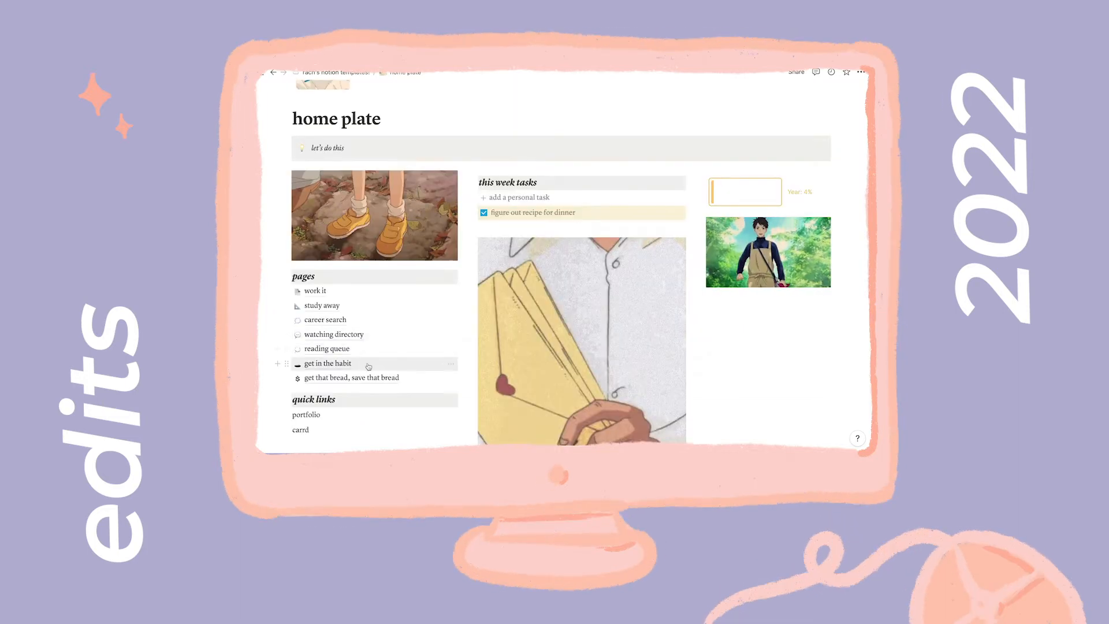
Delete the "get in the habit", "get that bread, save that bread" and "study away" pages from the pages list.
left_click(287, 364)
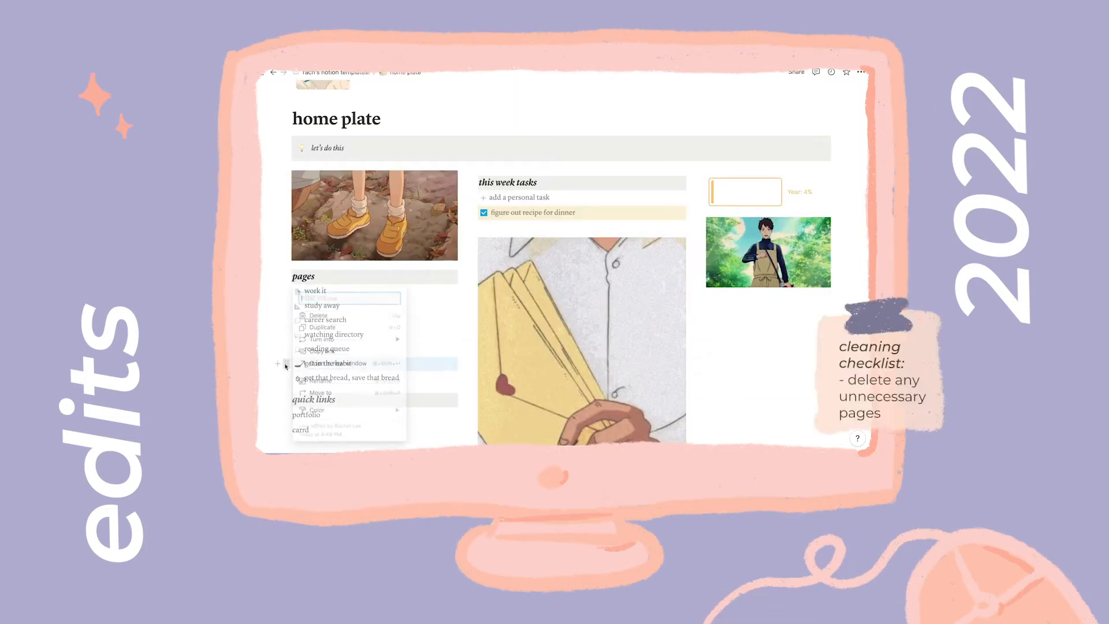
left_click(315, 317)
left_click(288, 363)
left_click(315, 314)
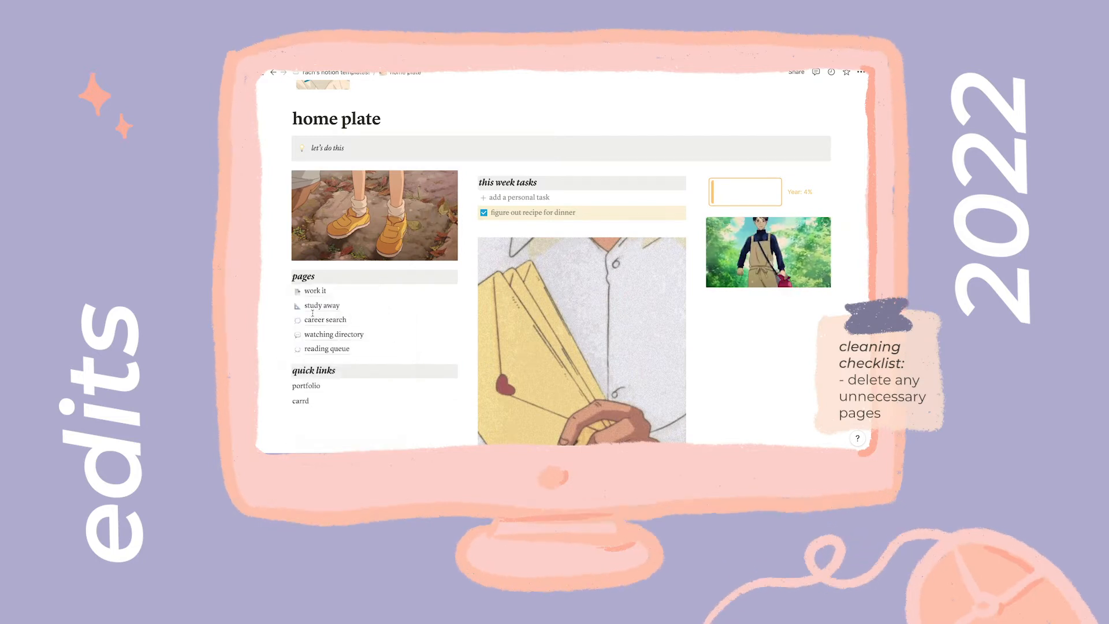
left_click(287, 305)
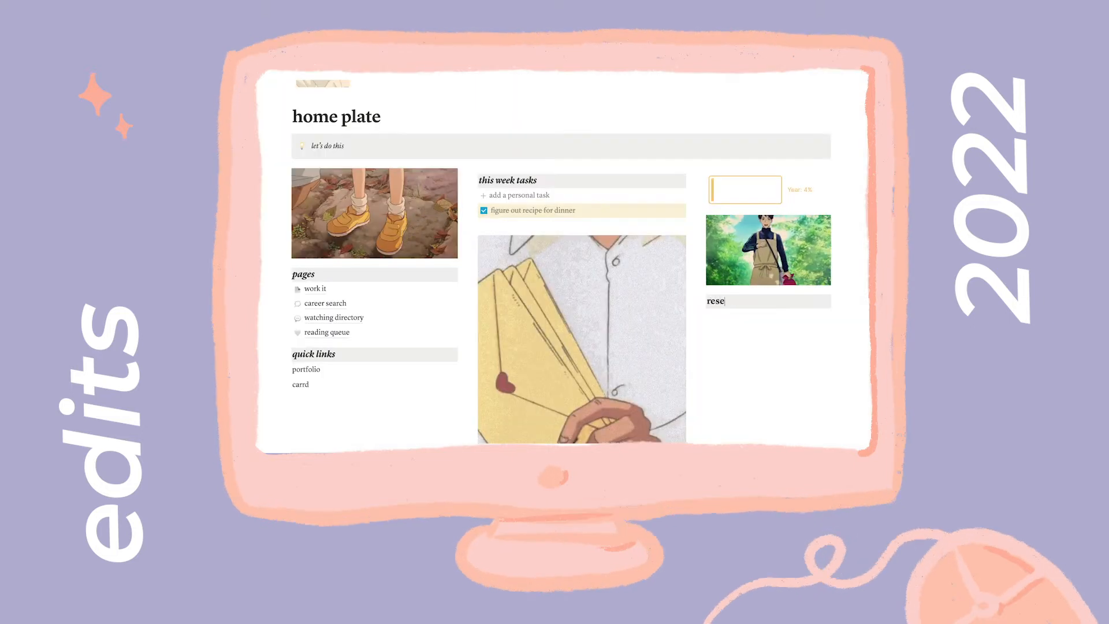
Select the text of the "reset" heading beneath the green landscape image in the third column.
double_click(722, 301)
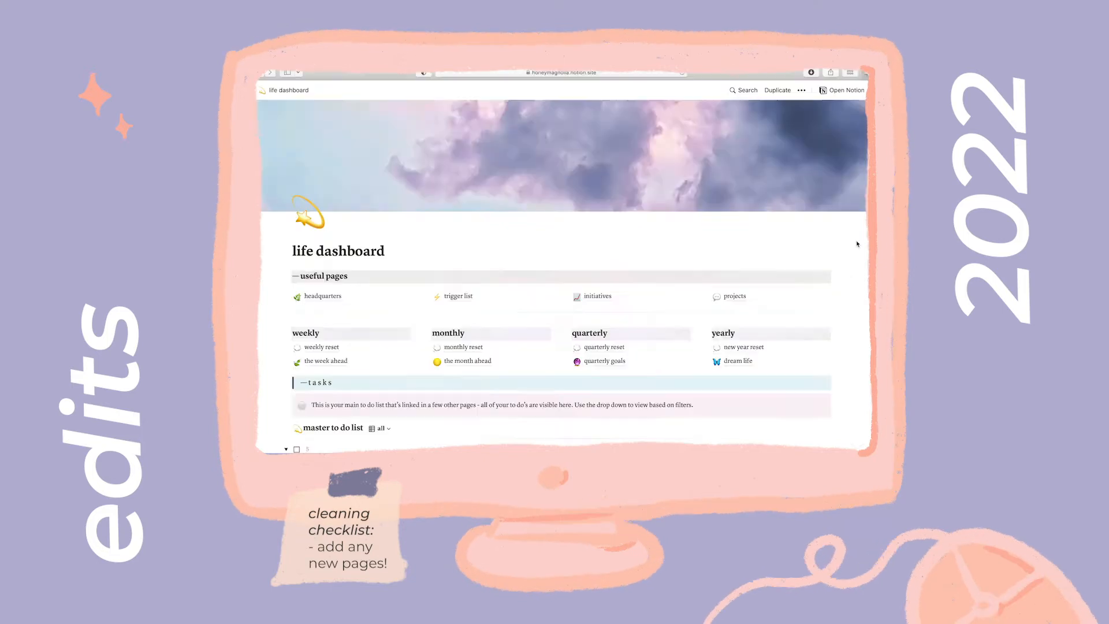
Examine the life dashboard template's useful pages, weekly-to-yearly sections and master to do list.
scroll(858, 244, "down", 3)
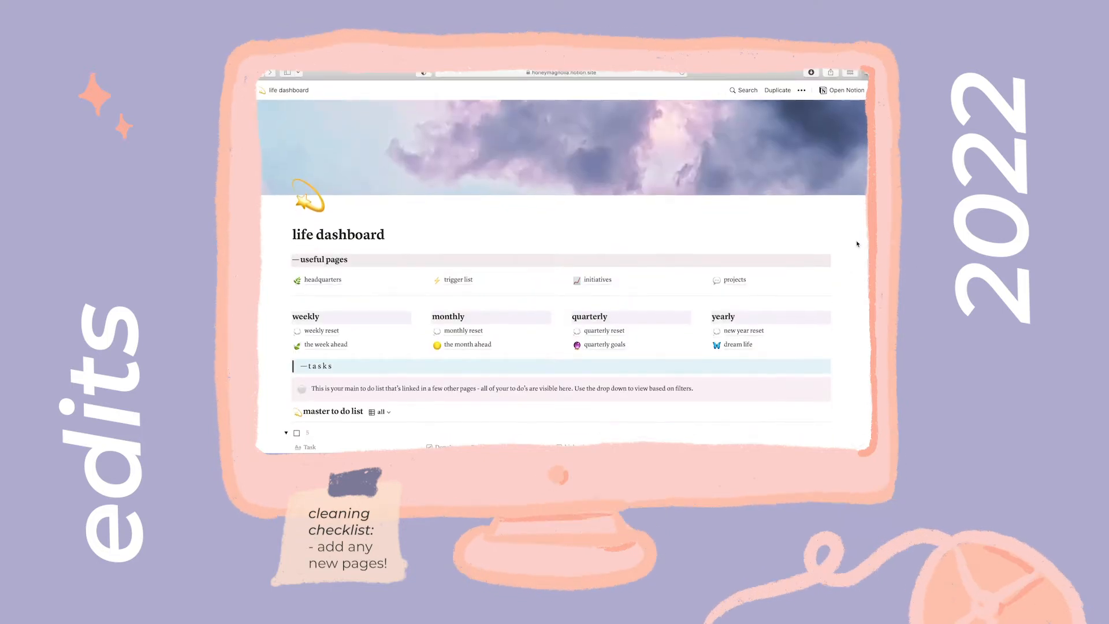
scroll(857, 243, "down", 3)
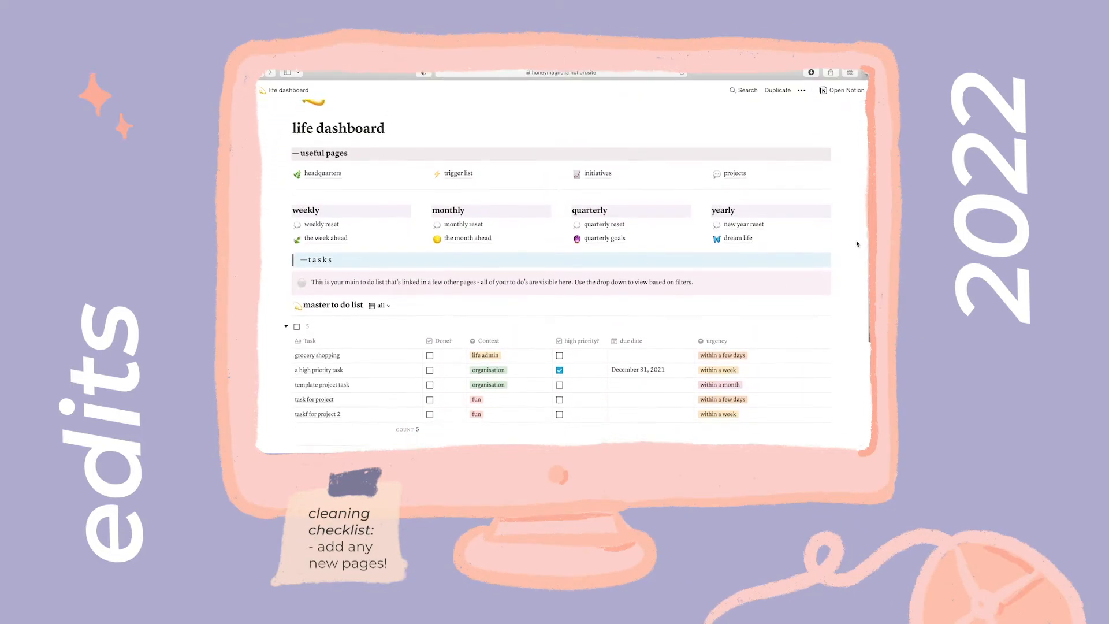
scroll(857, 243, "down", 2)
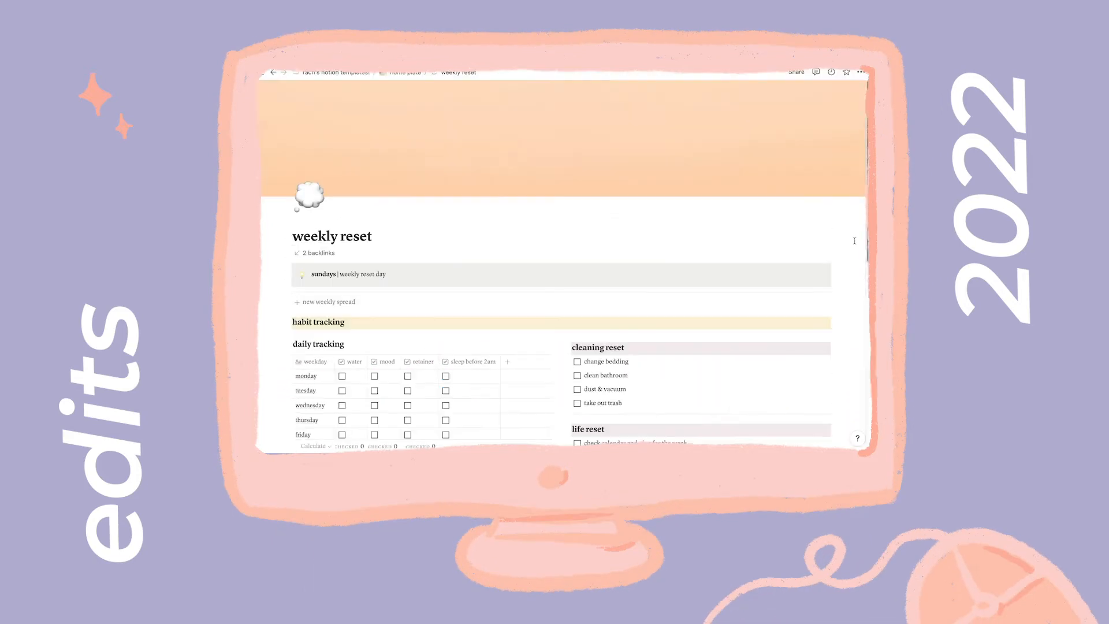
Check off water, mood, retainer and sleep before 2am for monday in the weekly reset page's daily tracking table.
scroll(855, 240, "down", 2)
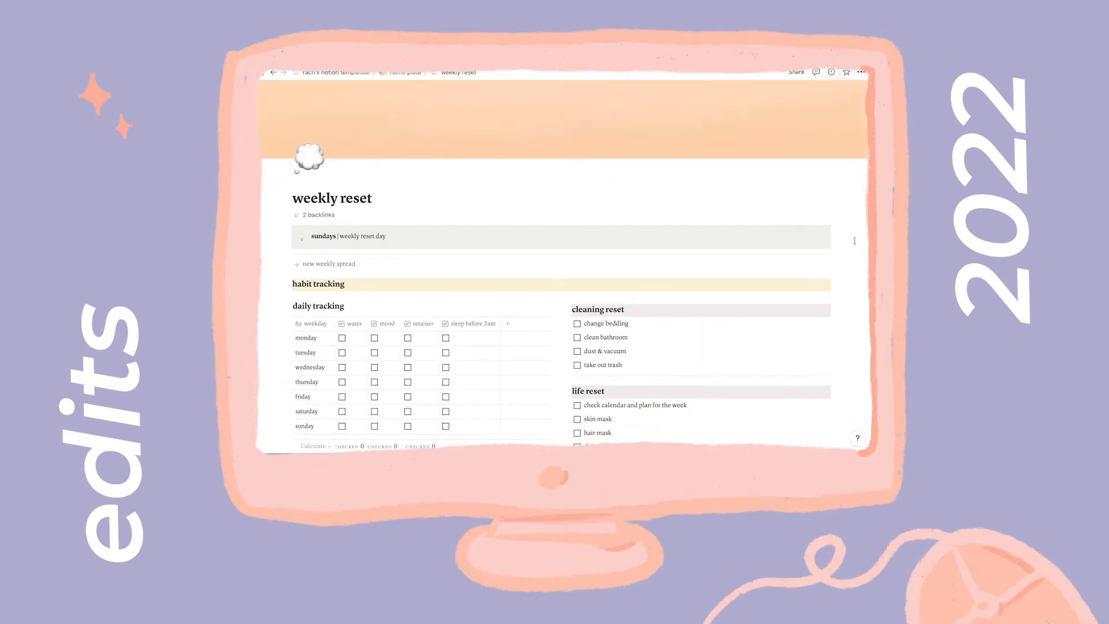
scroll(855, 240, "down", 1)
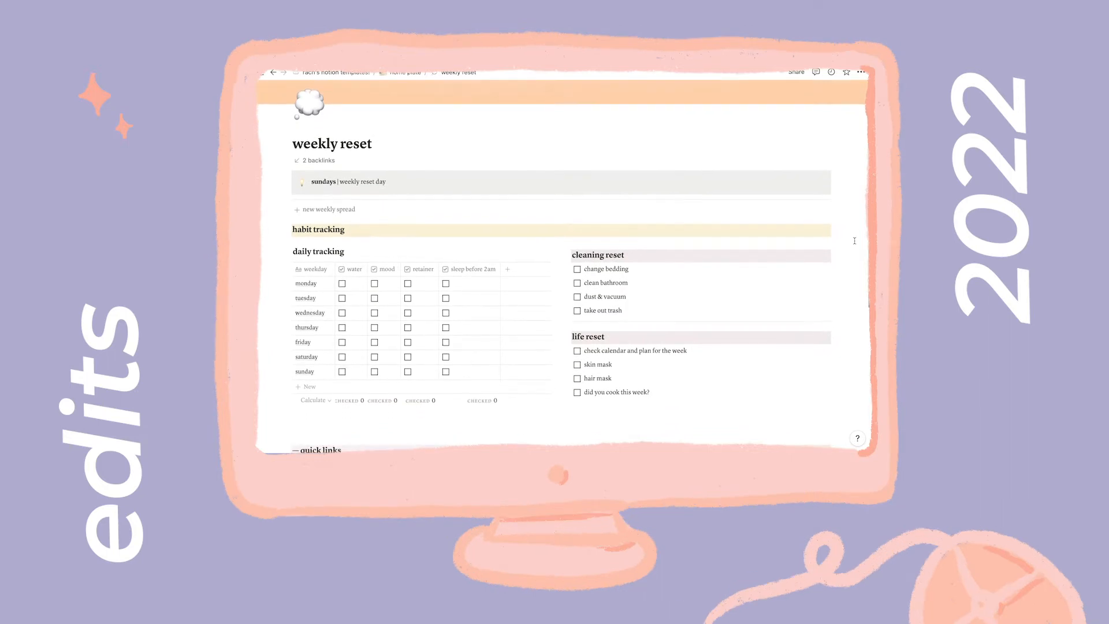
left_click(342, 283)
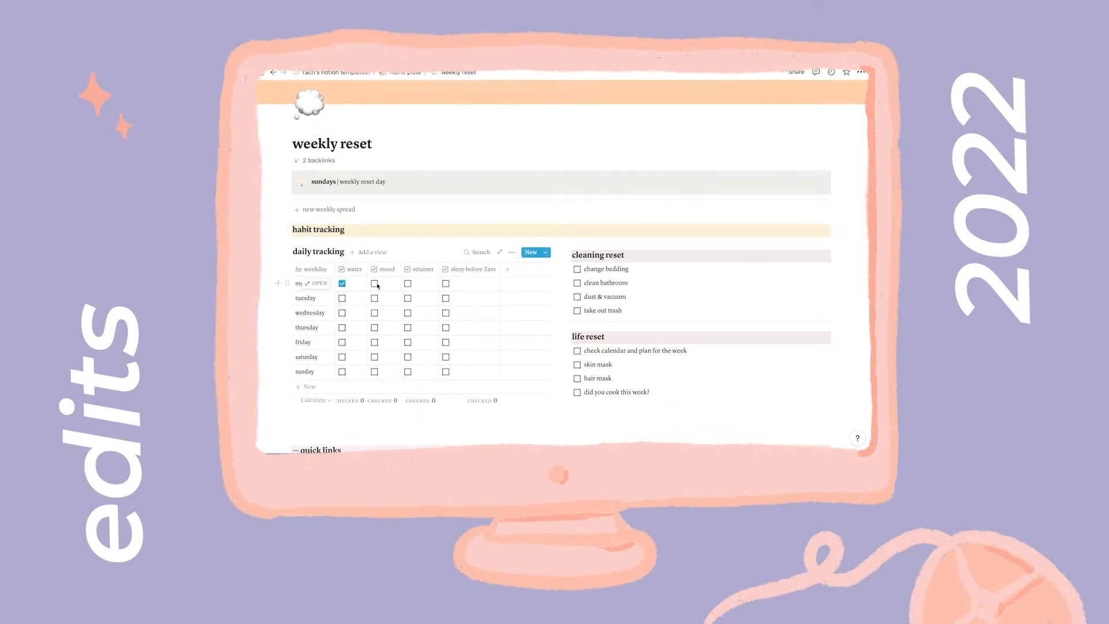
left_click(374, 283)
left_click(409, 285)
left_click(446, 284)
Inspect the template blocks of the "new weekly spread" button and close its configuration.
left_click(812, 211)
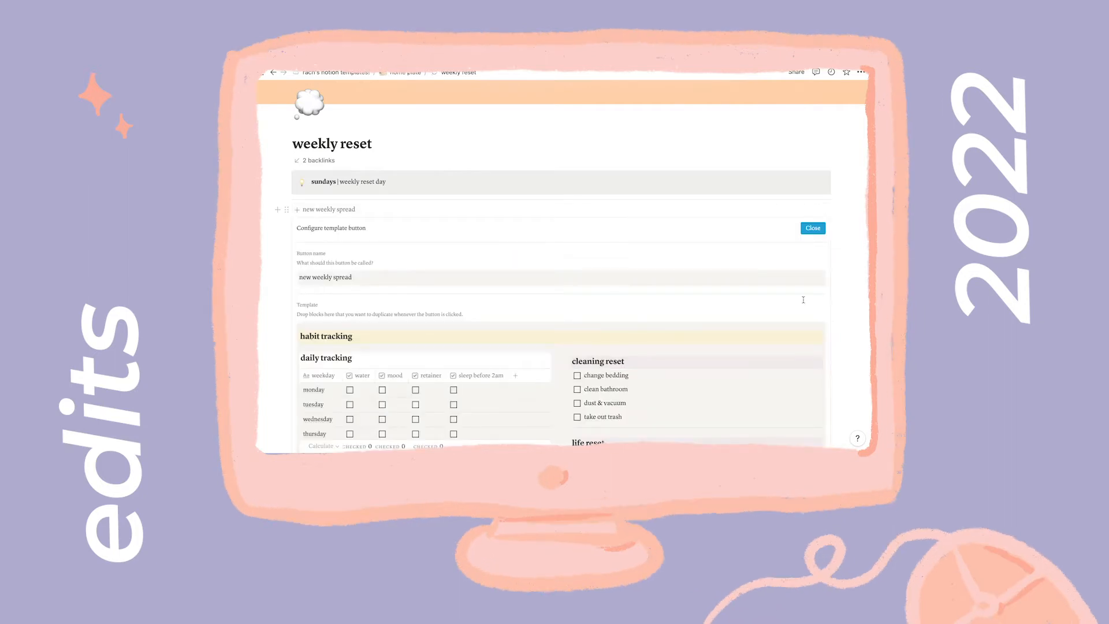
scroll(803, 300, "down", 2)
scroll(803, 299, "down", 2)
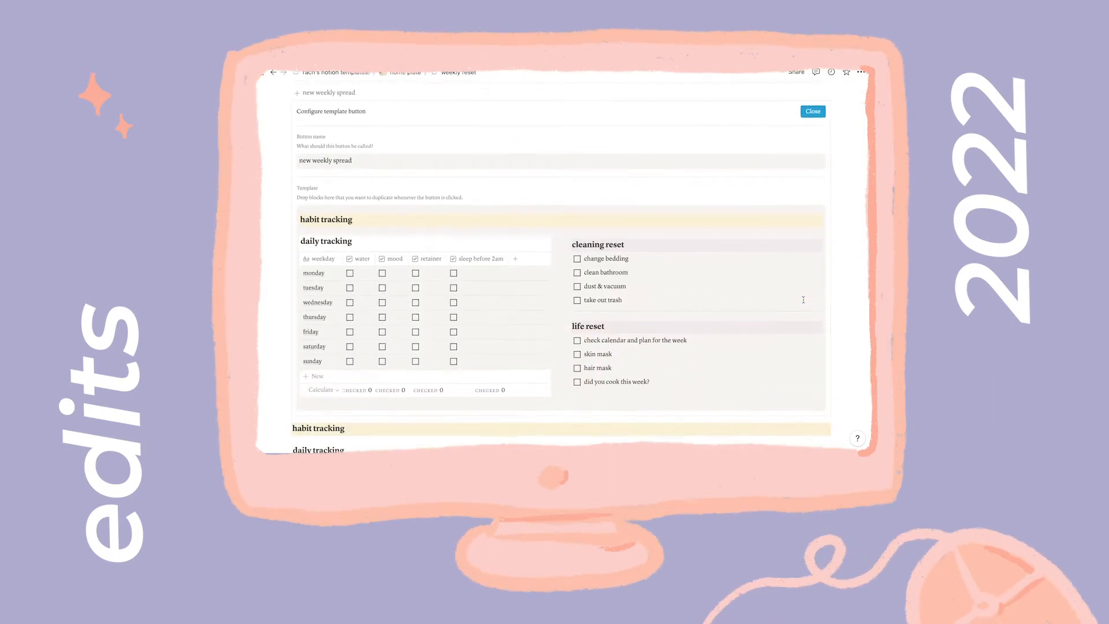
left_click(812, 100)
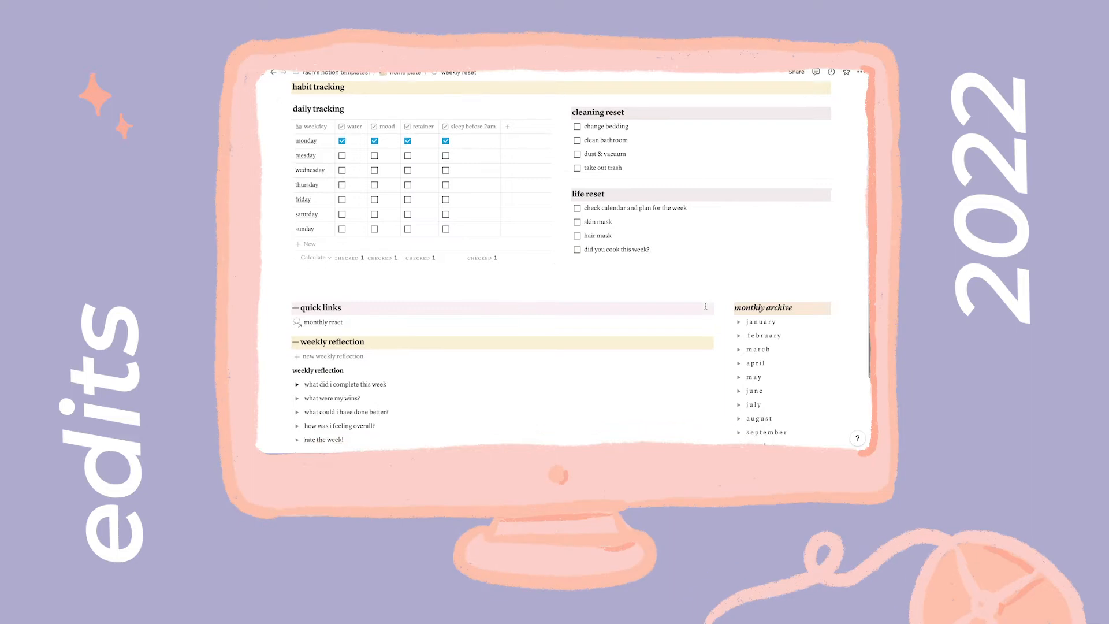
Inspect the "new weekly reflection" template button's configuration and the reflection questions it duplicates.
scroll(705, 307, "down", 2)
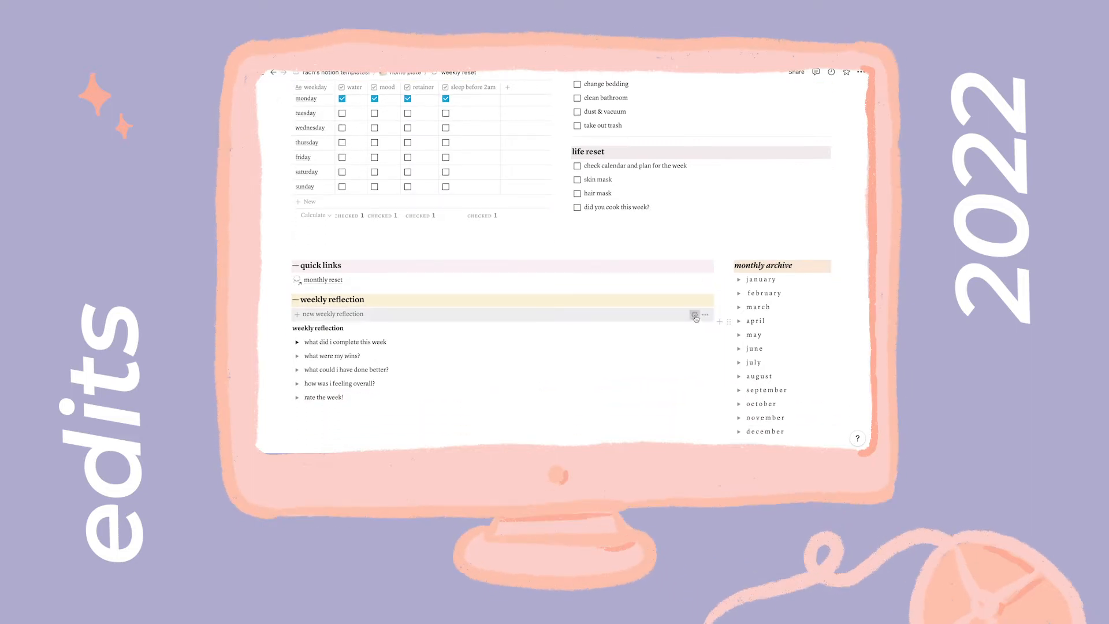
left_click(695, 315)
scroll(695, 315, "down", 2)
scroll(695, 315, "down", 3)
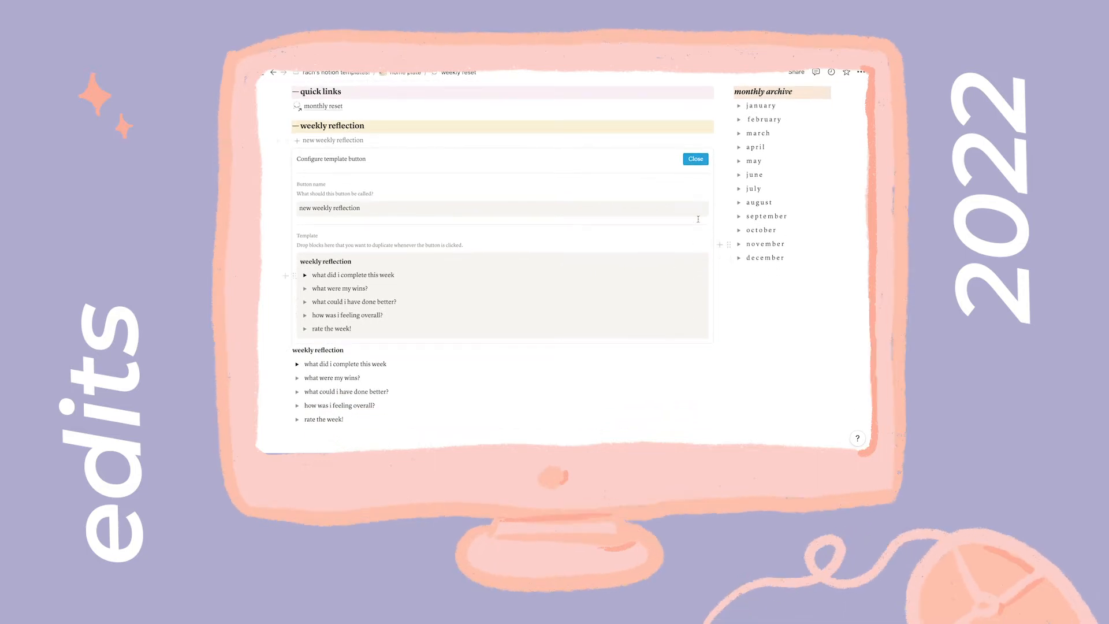
Open the monthly reset page and uncheck january's craft and book boxes in the monthly tracking table.
scroll(683, 355, "up", 8)
left_click(315, 368)
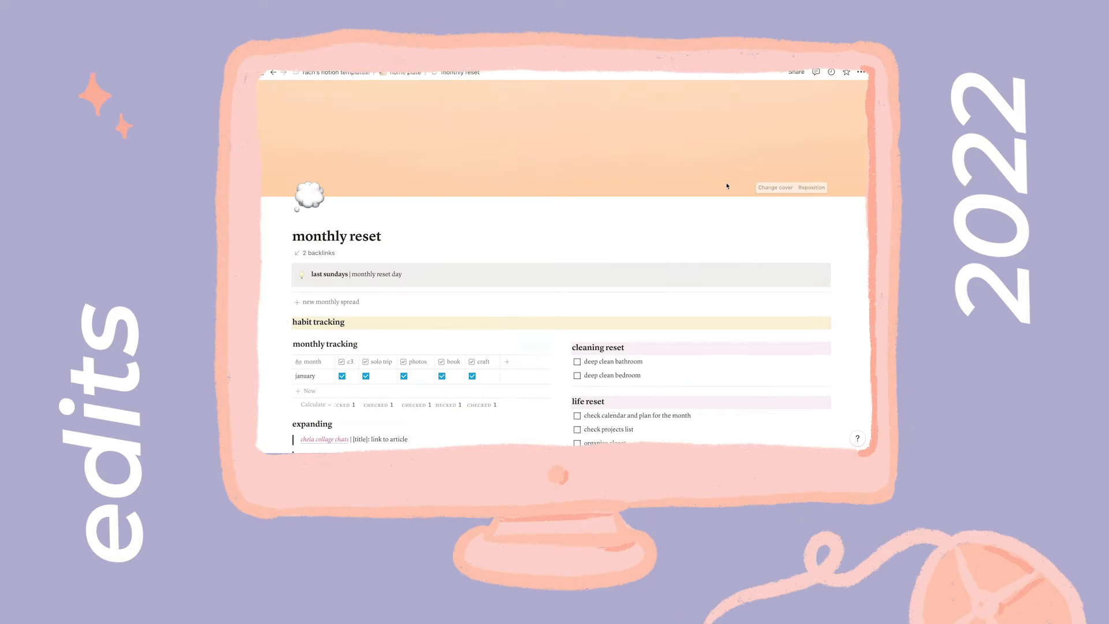
scroll(850, 263, "down", 2)
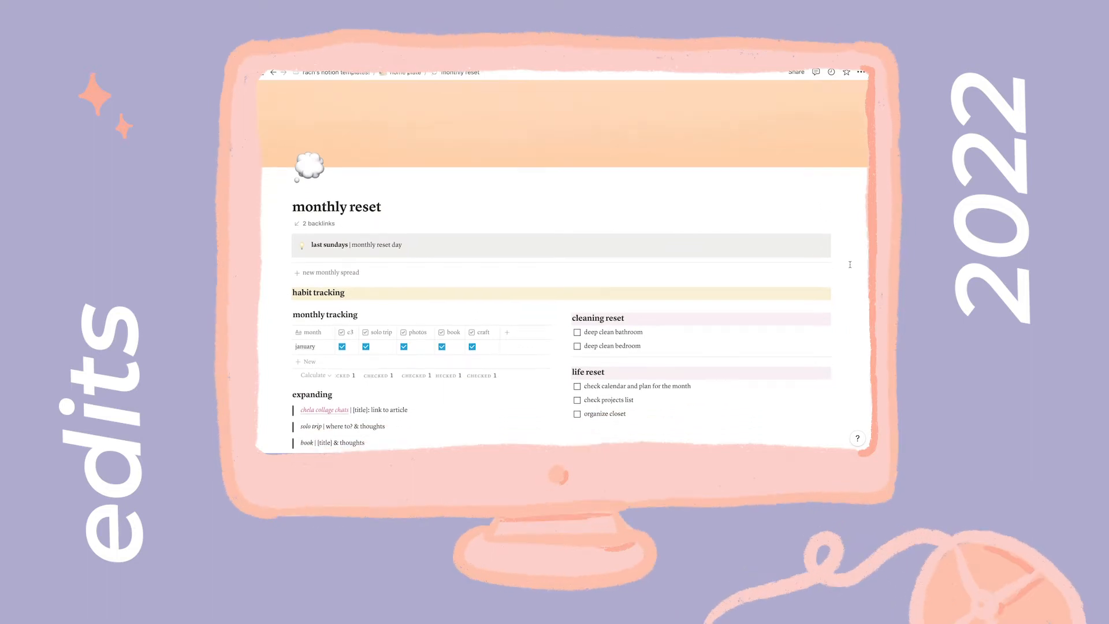
scroll(850, 264, "down", 2)
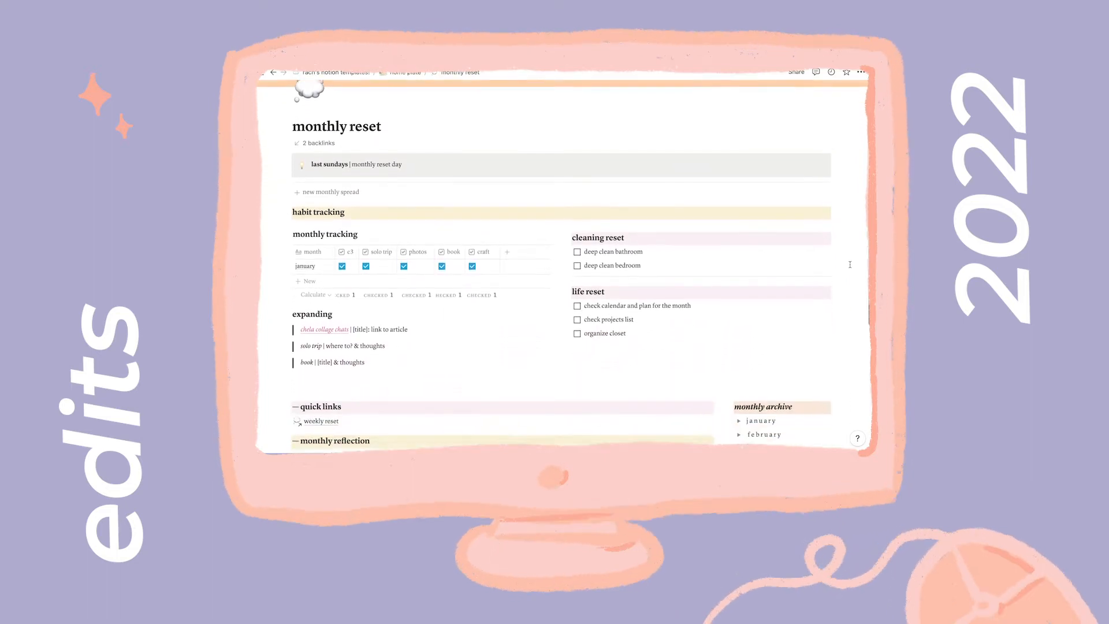
left_click(472, 256)
left_click(441, 255)
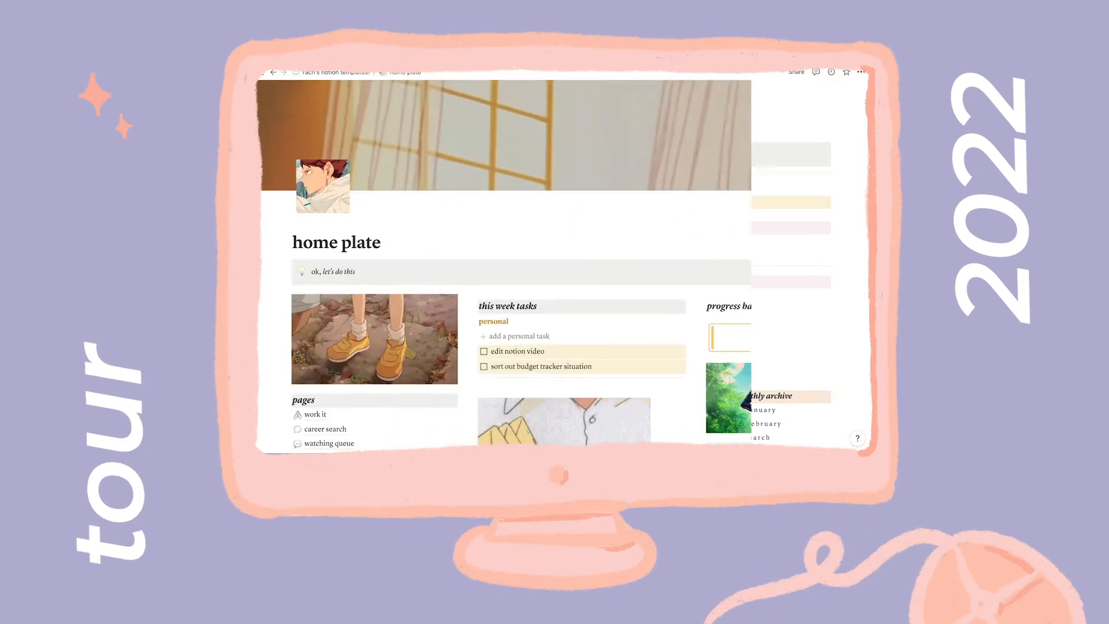
Review the home plate page's weekly tasks, pages, quick links, progress bar and reset sections.
scroll(857, 277, "down", 2)
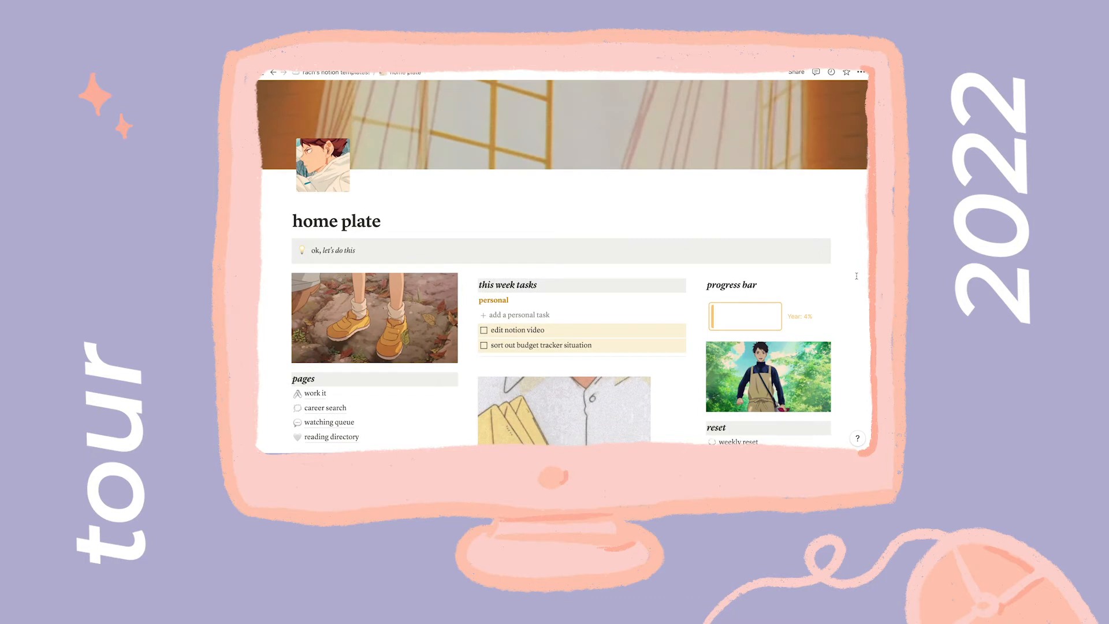
scroll(856, 276, "down", 3)
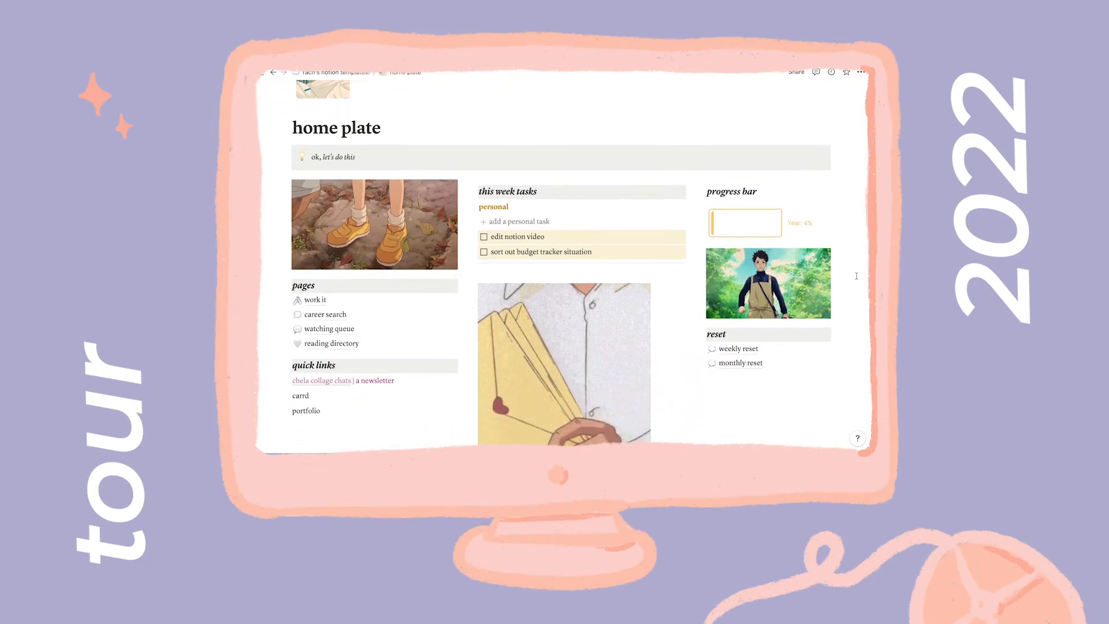
scroll(857, 276, "down", 3)
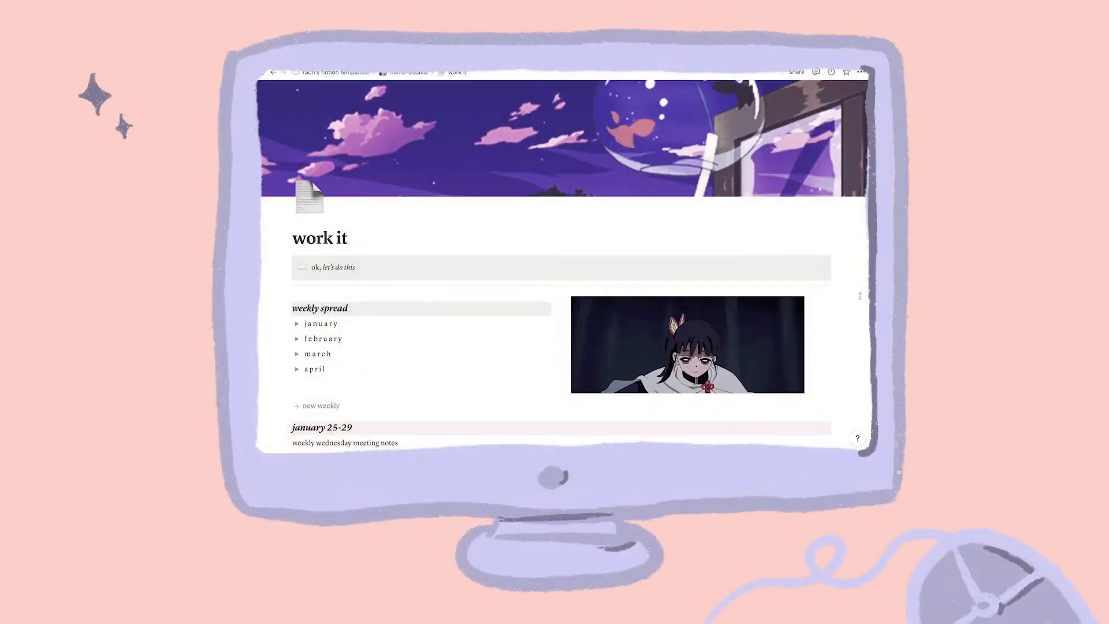
Review the 2021 work it page's weekly spread archive, january 25-29 task table and daily event and task sections.
scroll(859, 295, "down", 2)
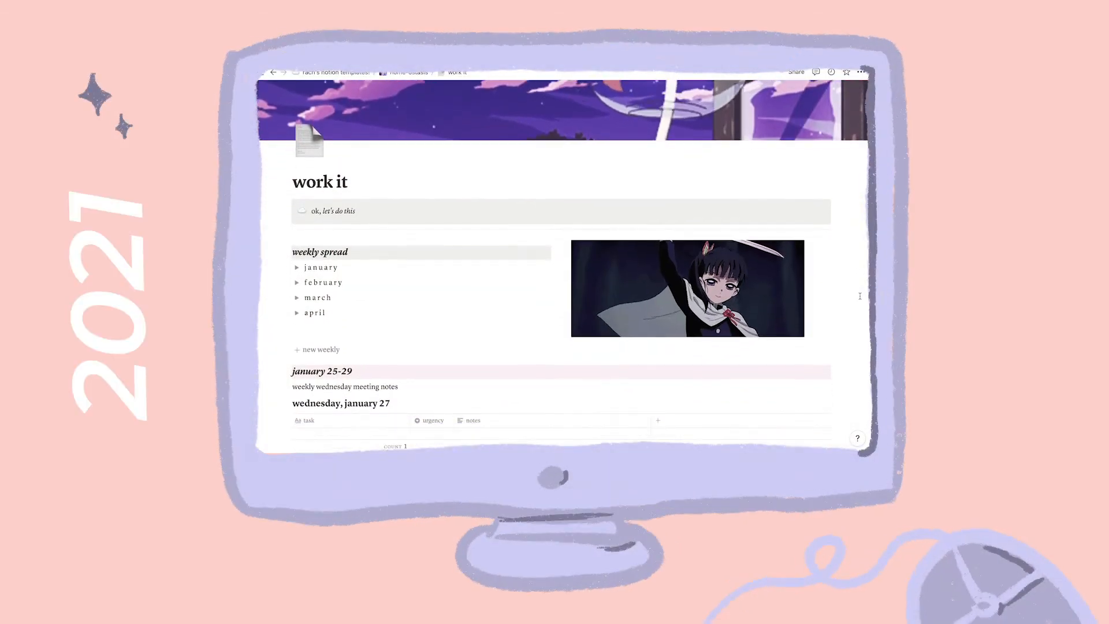
scroll(859, 295, "down", 5)
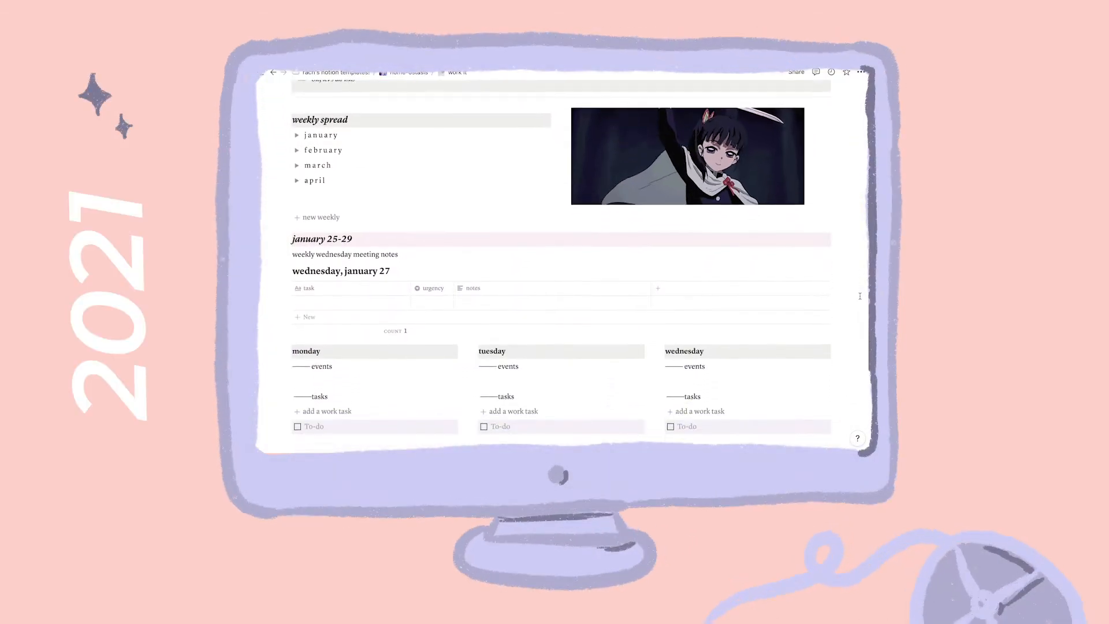
scroll(859, 296, "down", 3)
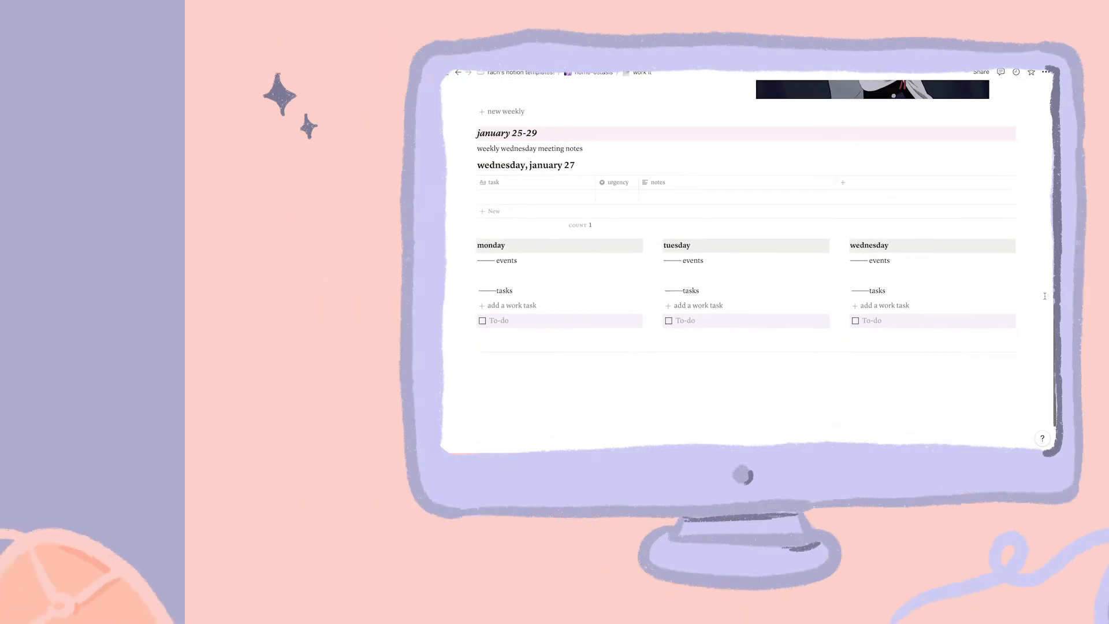
scroll(415, 312, "down", 3)
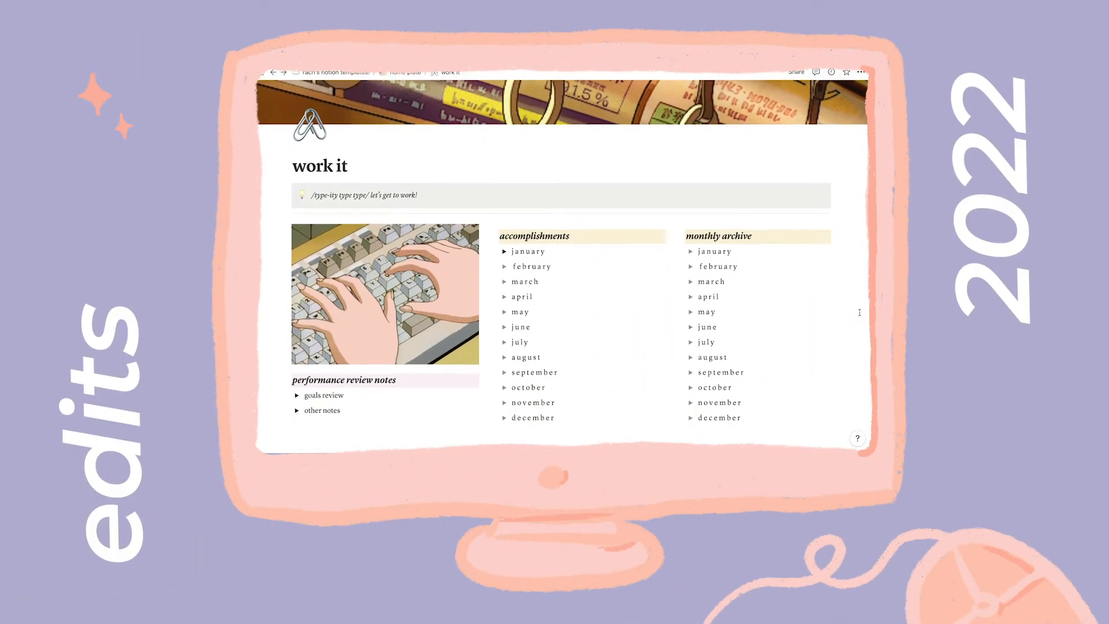
Review the 2022 work it page, inspect the template blocks of its "new weekly spread" button and close the configuration.
scroll(859, 313, "down", 3)
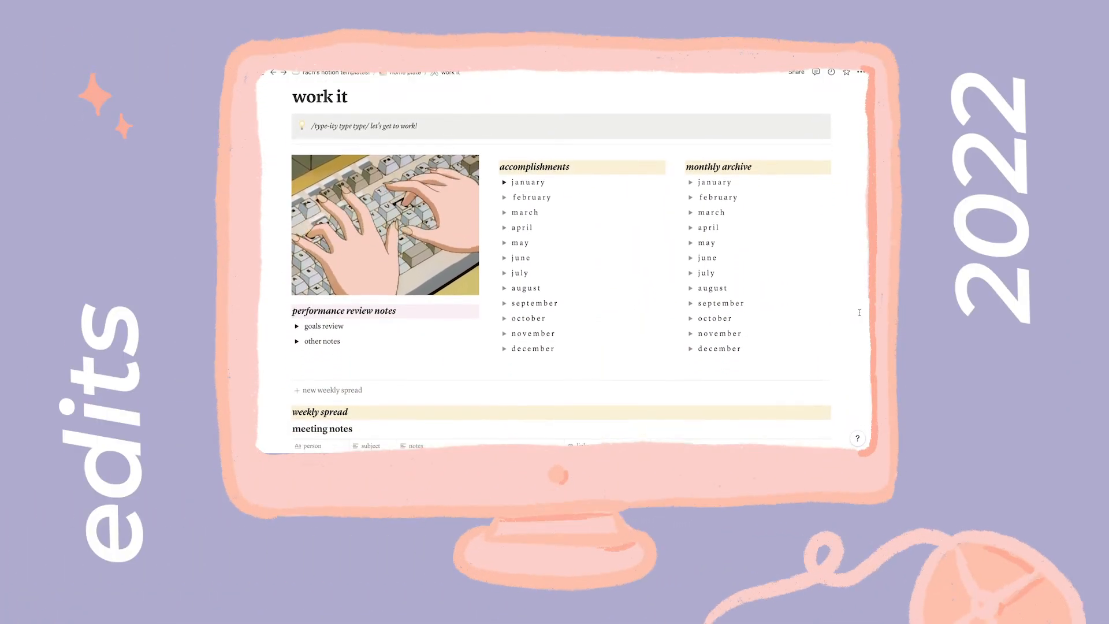
scroll(859, 313, "down", 3)
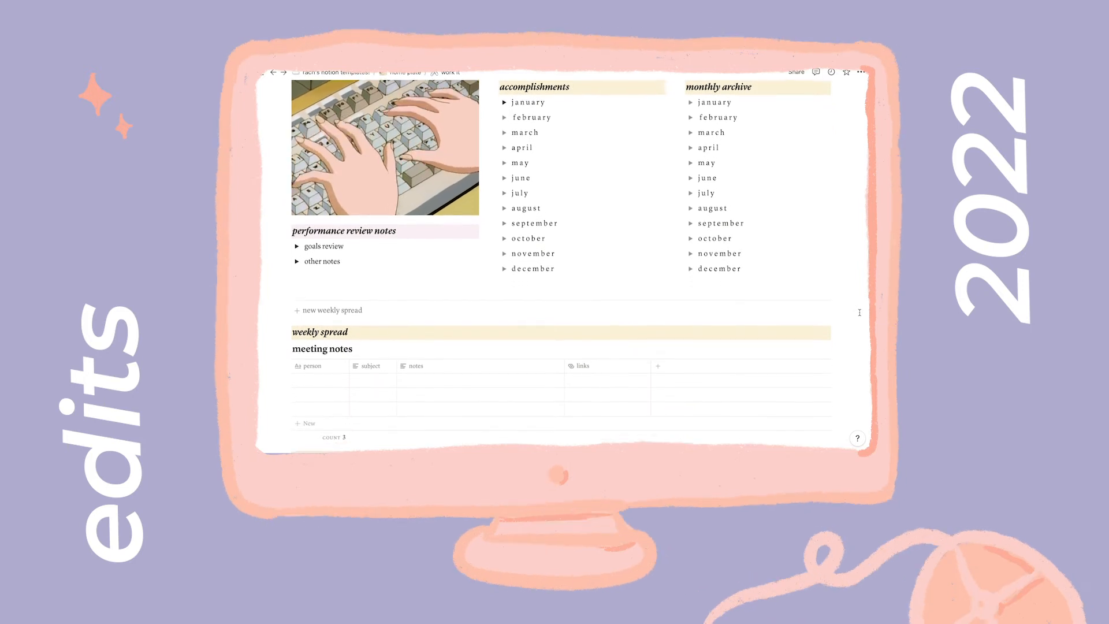
scroll(860, 312, "down", 3)
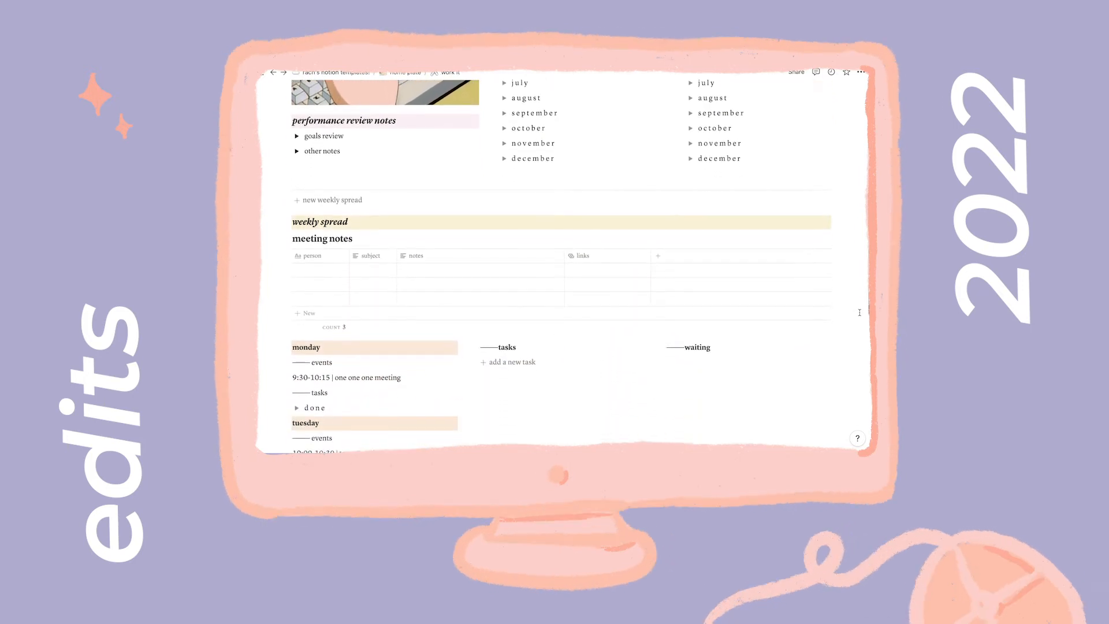
scroll(860, 312, "down", 2)
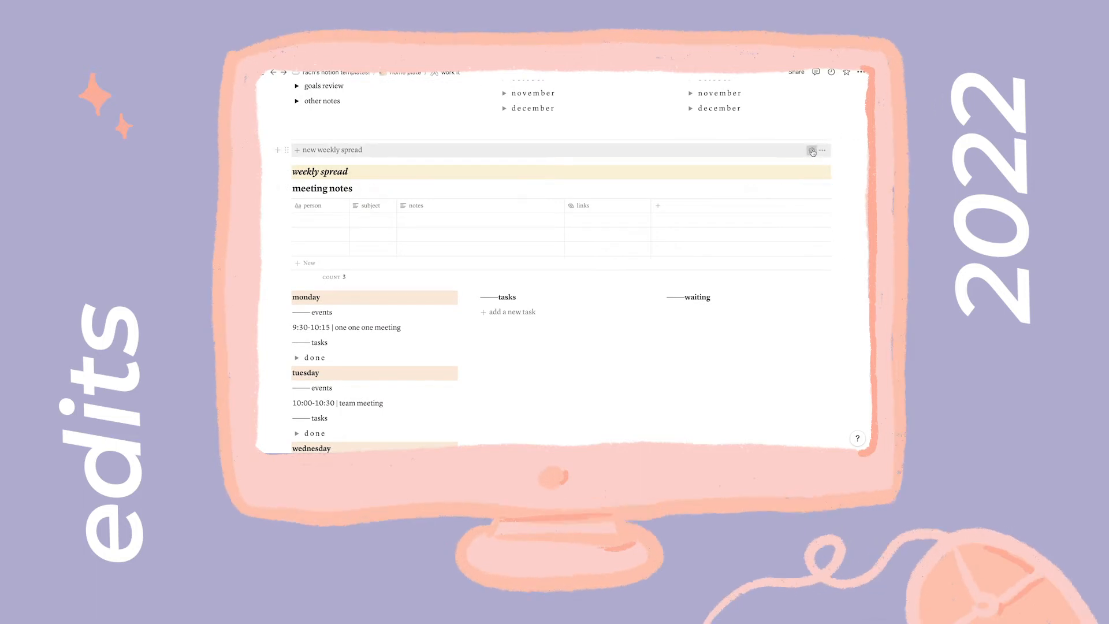
left_click(815, 154)
scroll(863, 267, "down", 3)
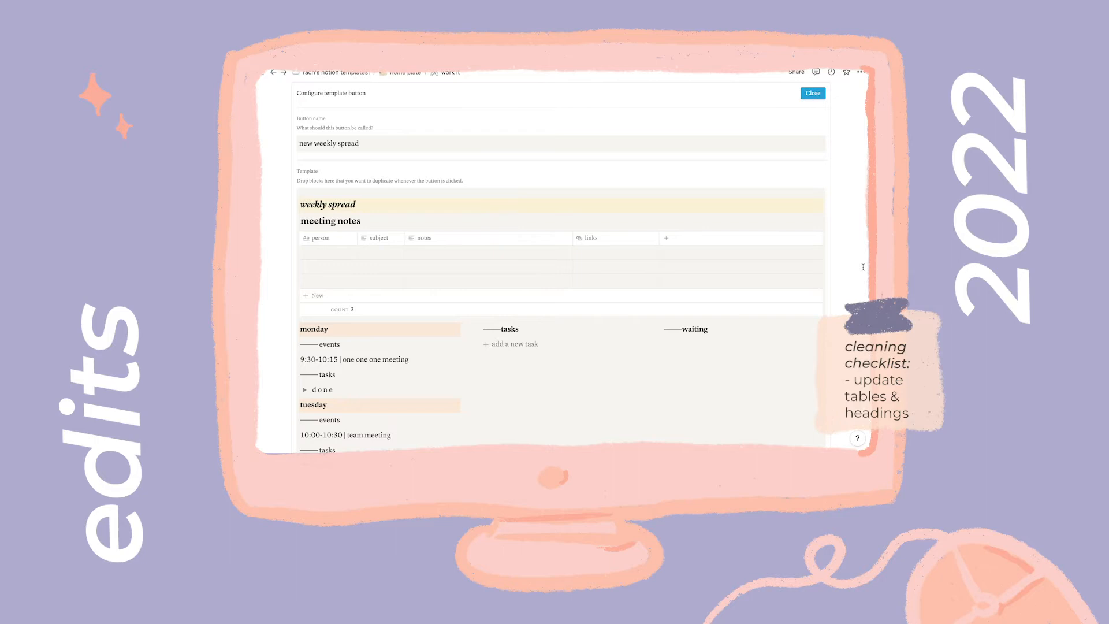
left_click(818, 96)
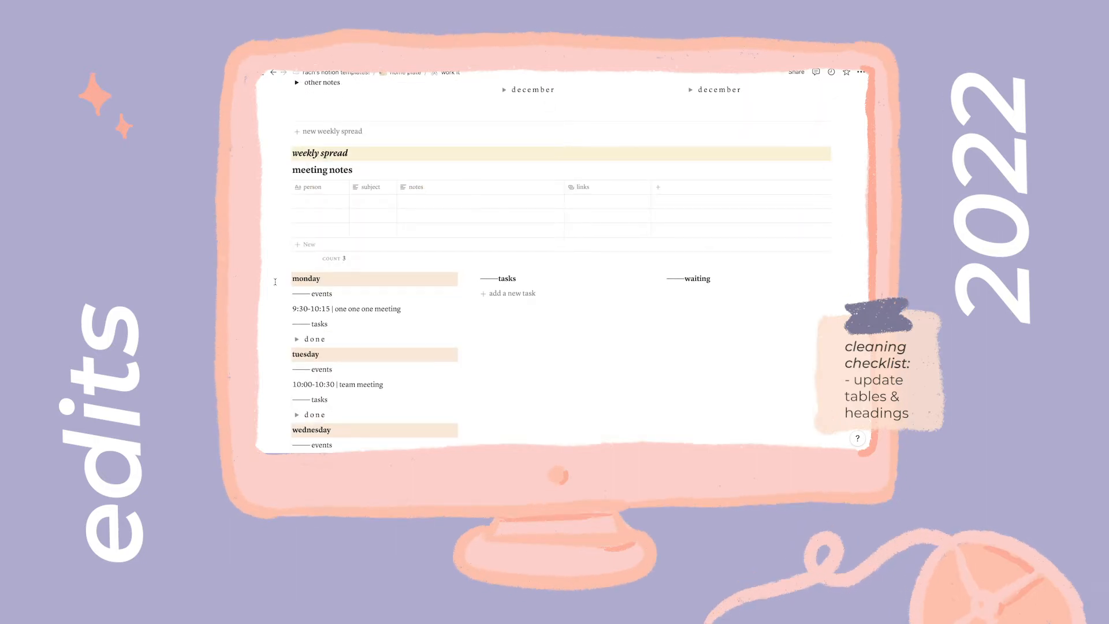
In the first row of the meeting notes table, enter the person's name and the subject "instagram marketing".
left_click(317, 202)
type("rachel")
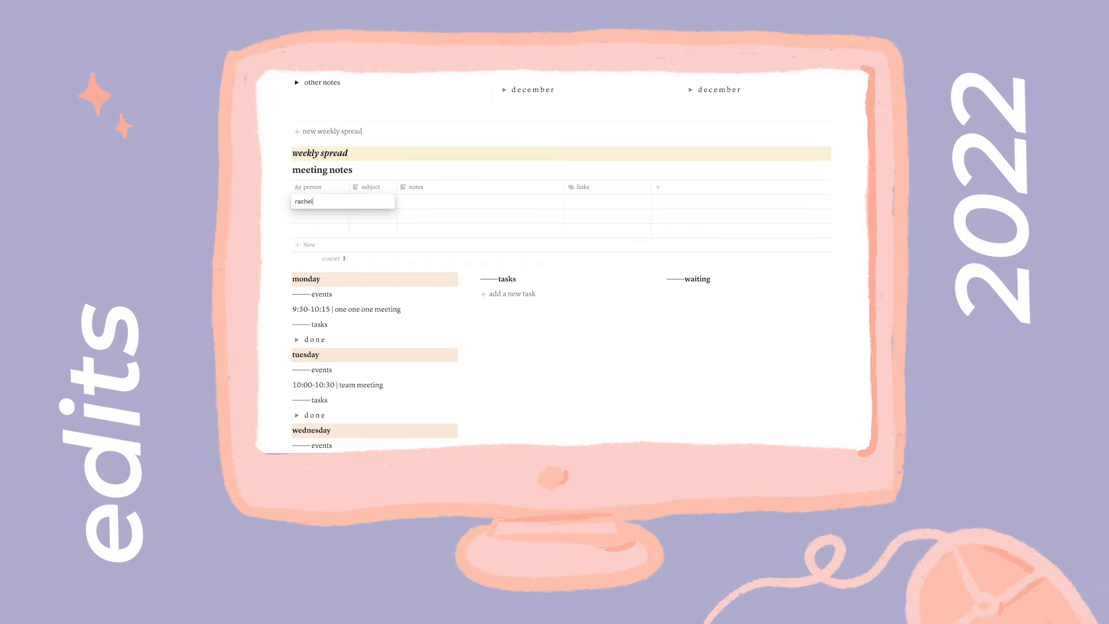
left_click(416, 208)
left_click(372, 204)
type("instag")
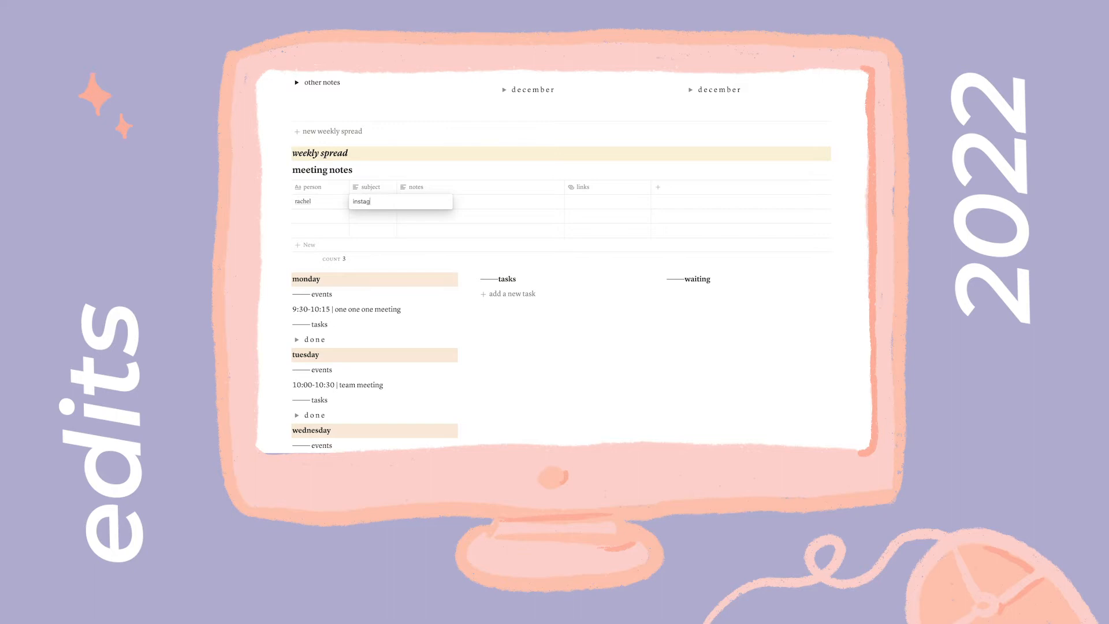
type("ram marketing")
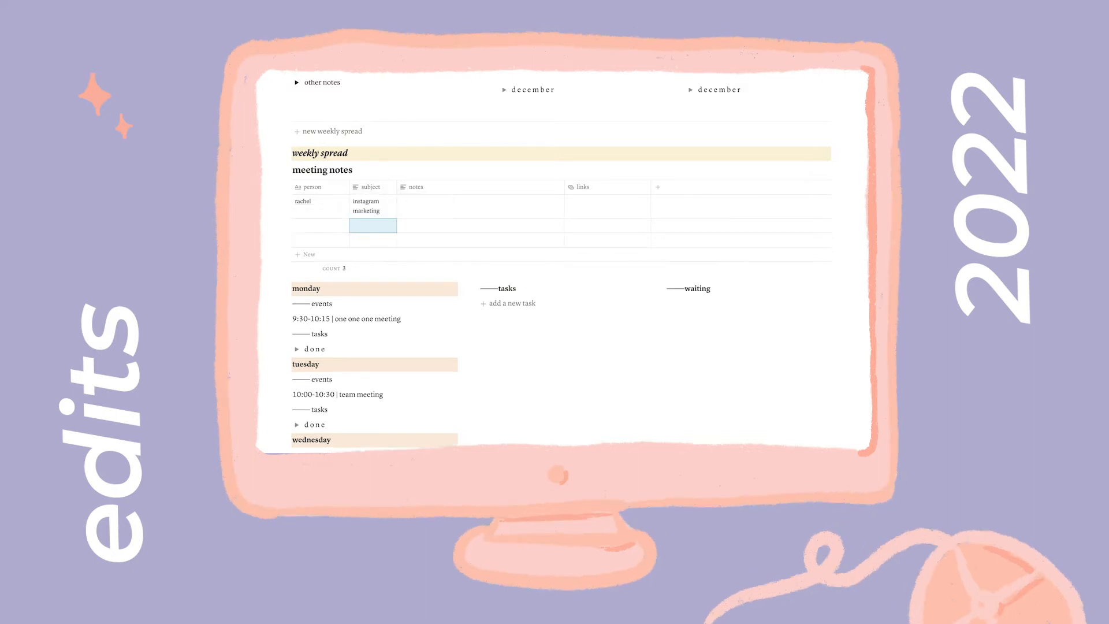
Add the note "- utilize stories more!!!" to the first meeting notes row and check its empty links cell.
left_click(449, 213)
type("- utilize stories more!!!")
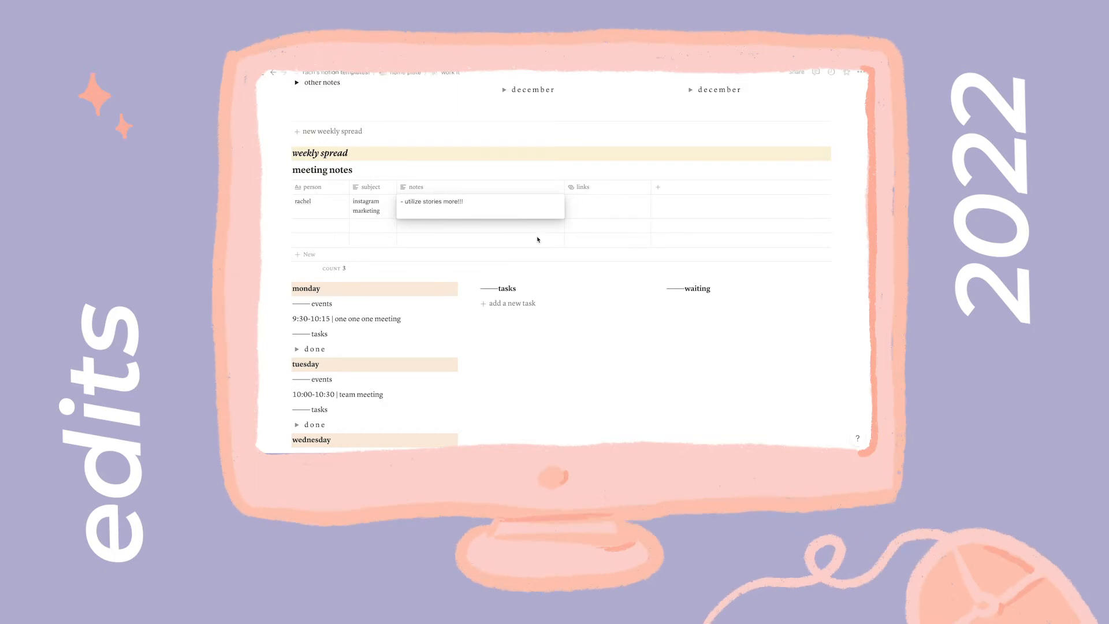
key("Escape")
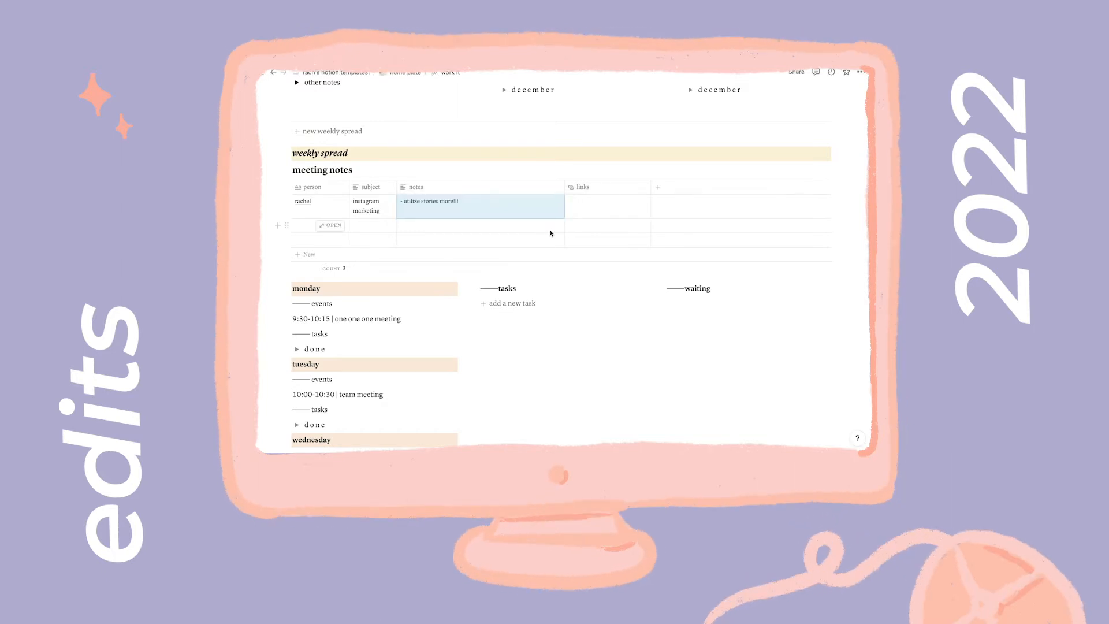
left_click(610, 211)
key("Escape")
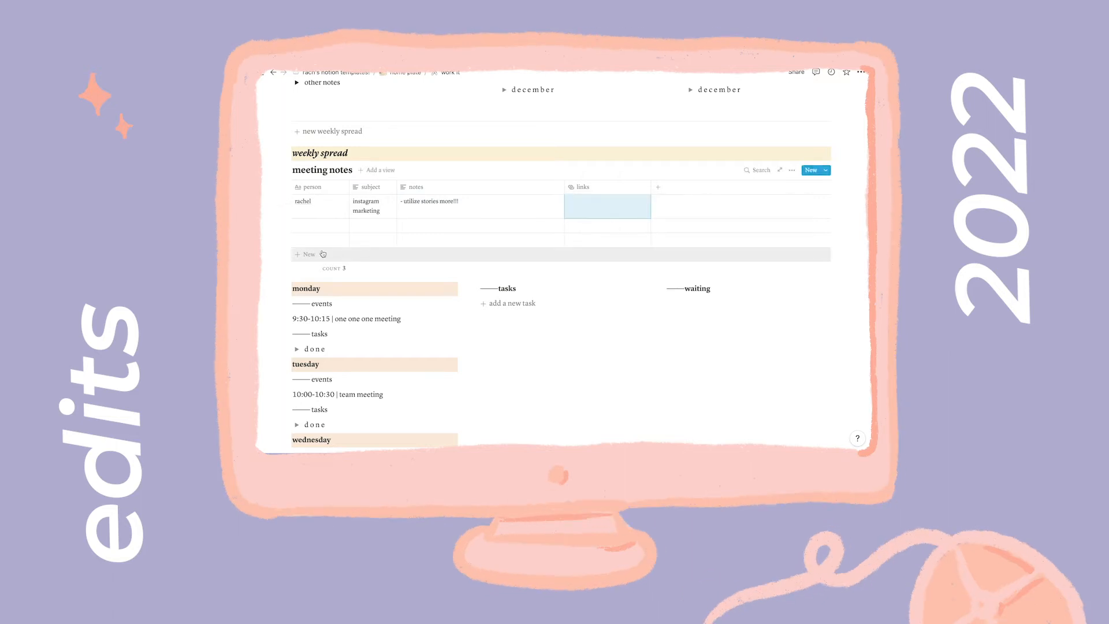
Add the to-dos "prep for monday meeting" and "create project graphics" to the weekly spread's tasks column.
scroll(281, 218, "down", 2)
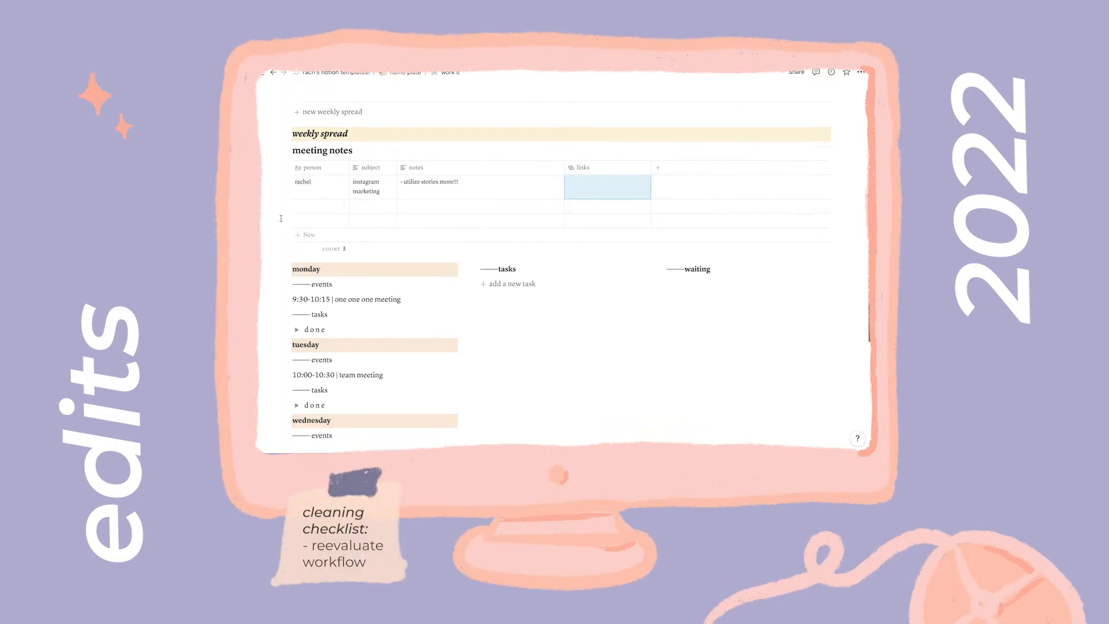
scroll(281, 219, "down", 2)
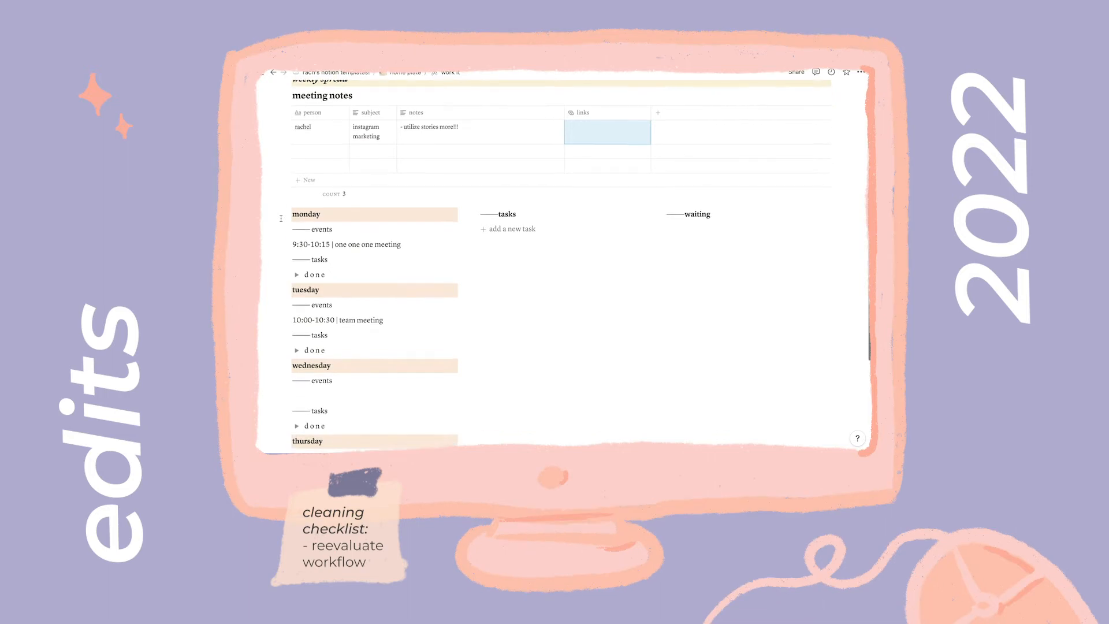
left_click(564, 188)
left_click(564, 188)
type("crea")
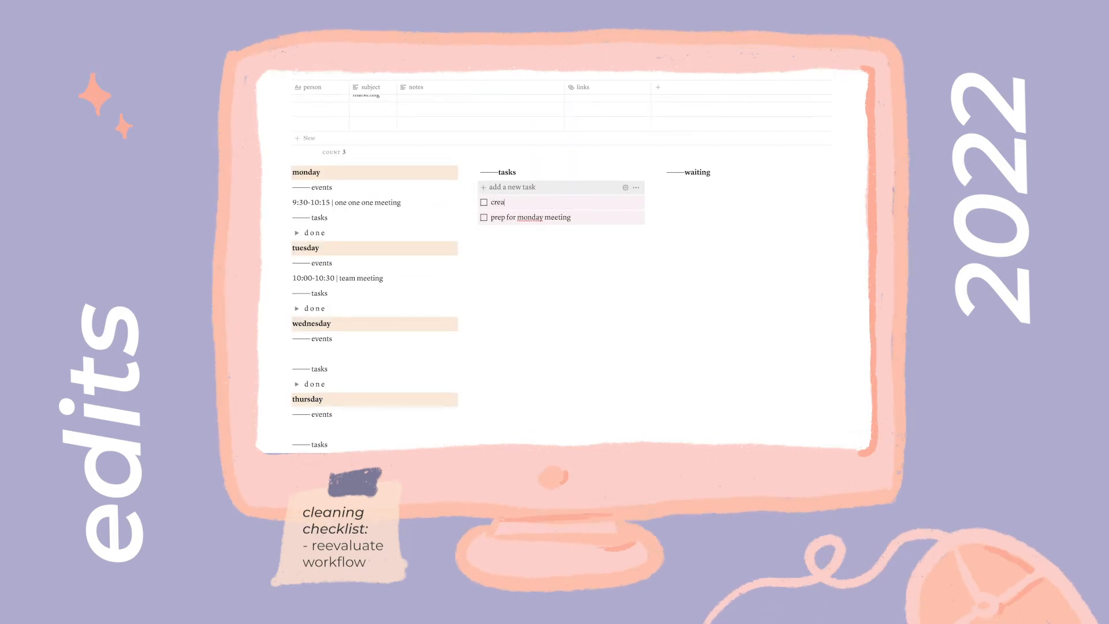
type("te project graphics")
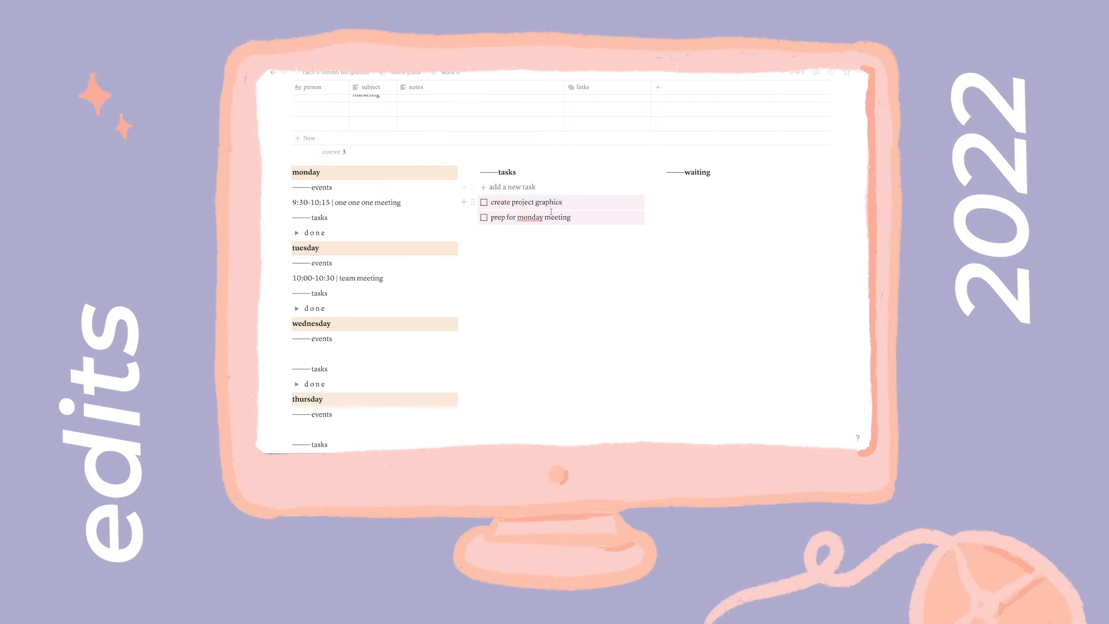
Move the "create project graphics" to-do to the waiting column and check off "prep for monday meeting".
left_click_drag(473, 203, 670, 183)
left_click(782, 194)
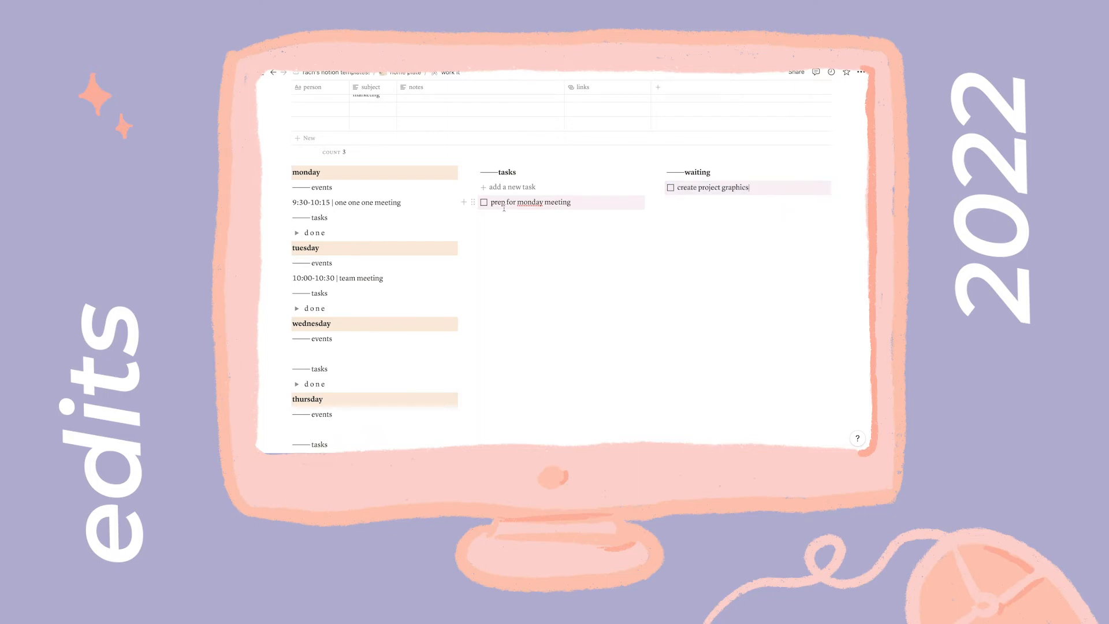
left_click(484, 202)
left_click_drag(368, 235, 365, 232)
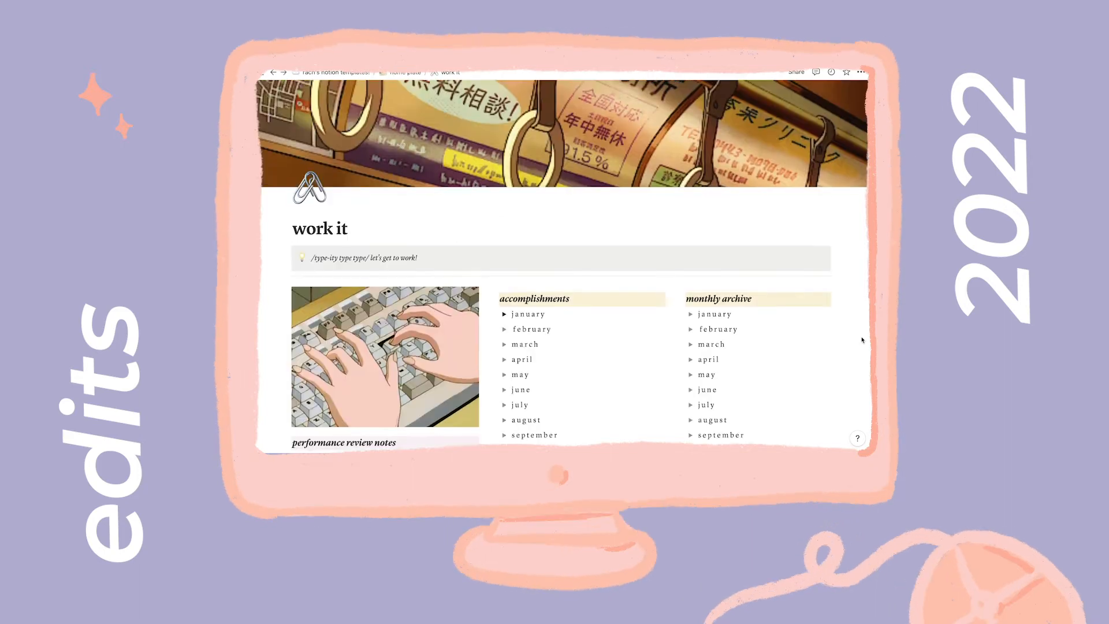
Review the accomplishments and monthly archive lists on the work it page and look inside january's accomplishments.
scroll(862, 340, "down", 2)
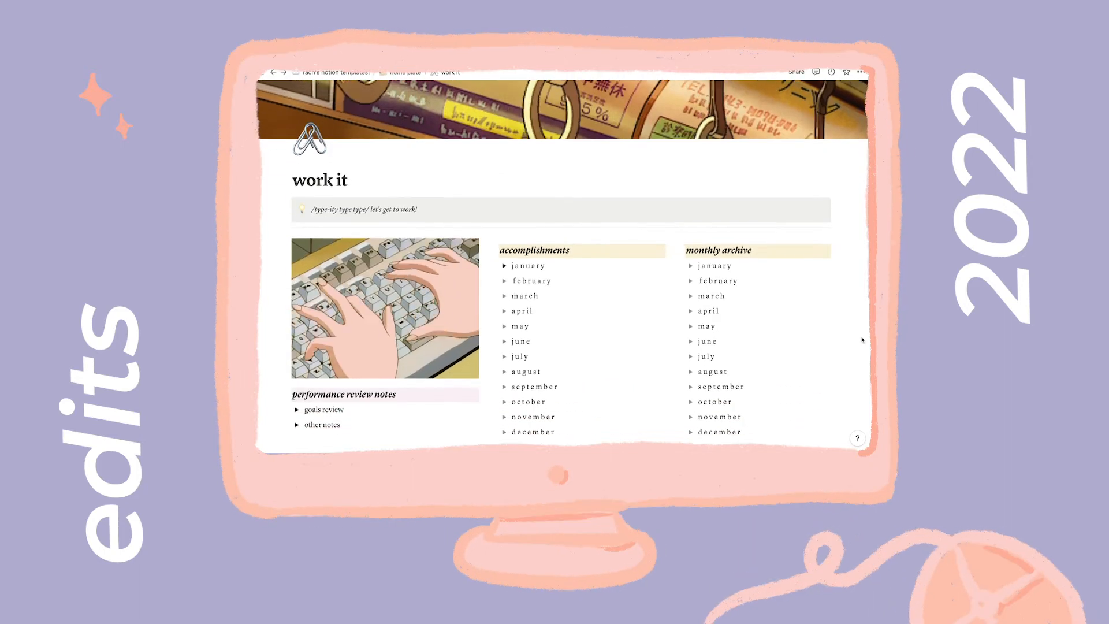
scroll(861, 340, "down", 2)
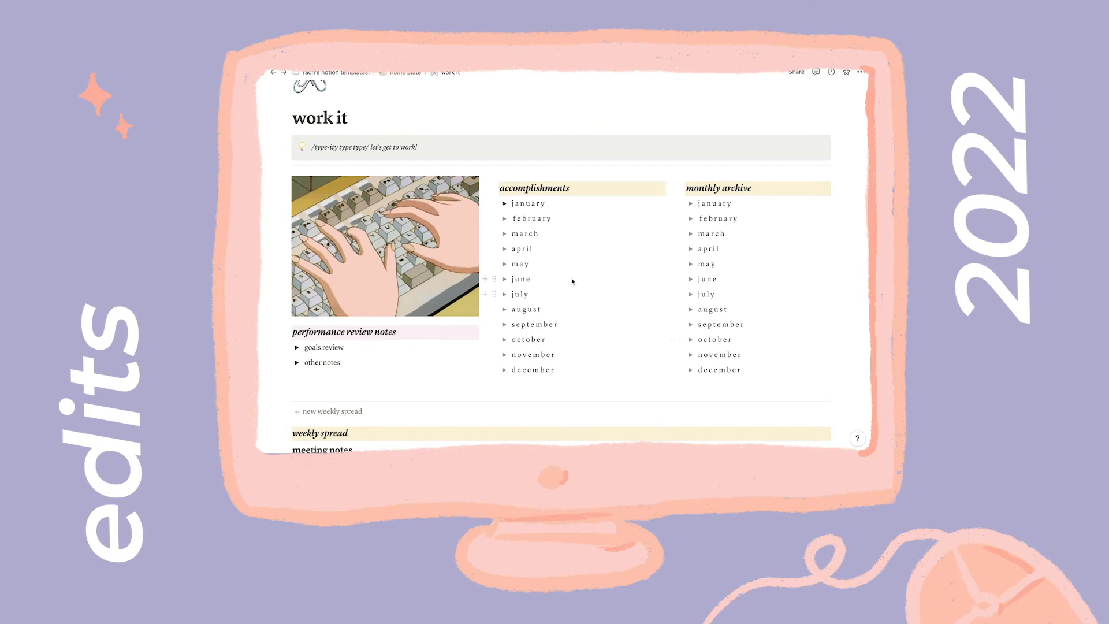
left_click(505, 204)
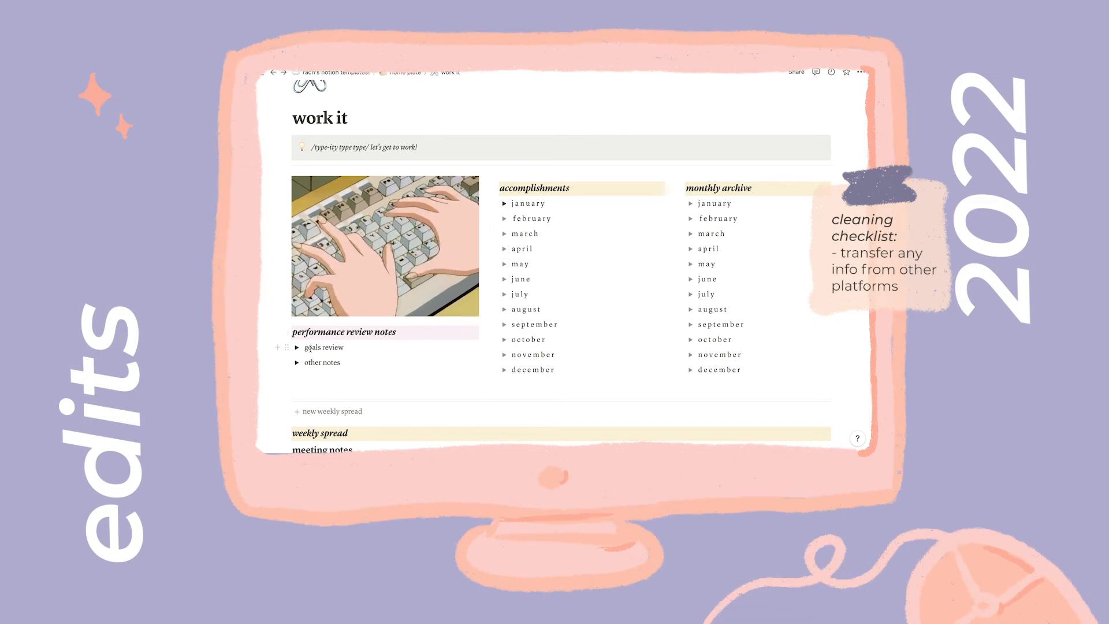
Expand the goals review and other notes toggles under performance review notes and examine their contents.
left_click(297, 347)
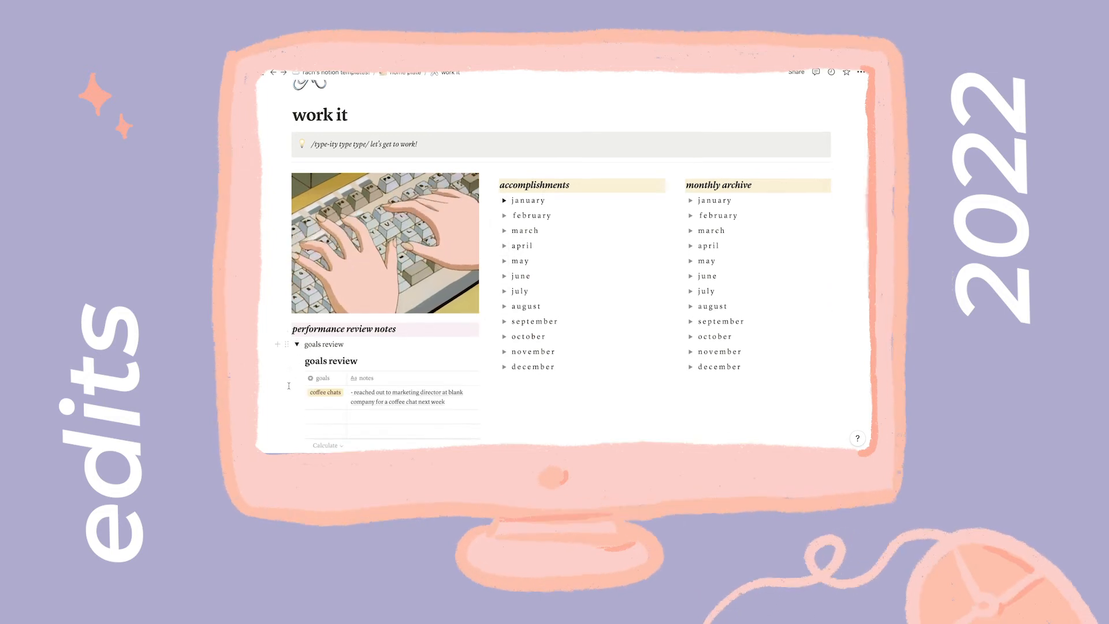
scroll(289, 385, "down", 1)
scroll(289, 386, "down", 3)
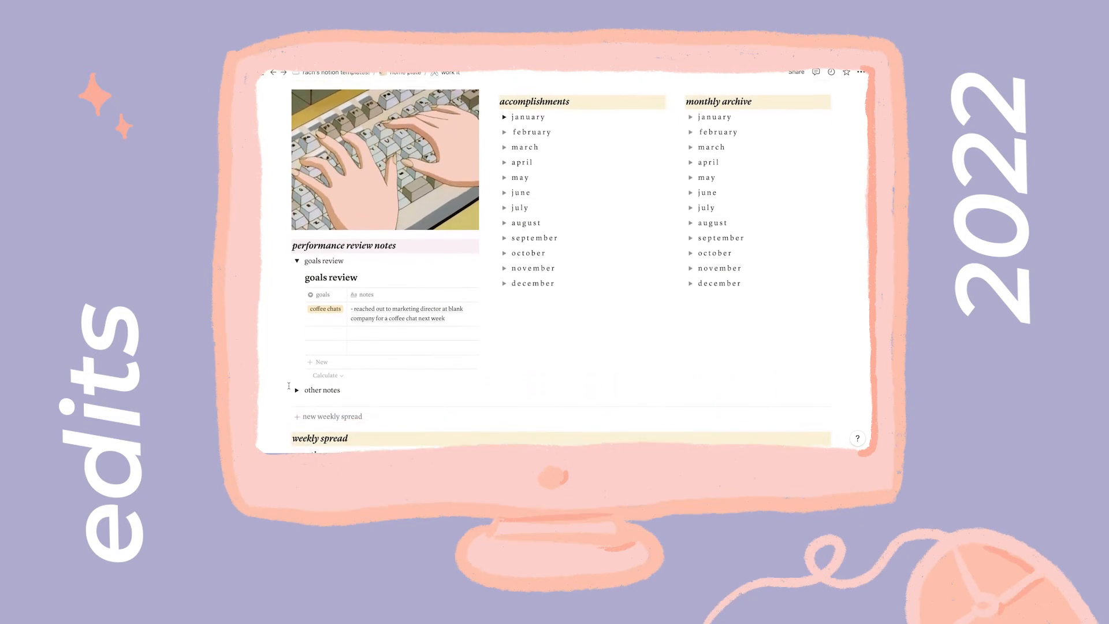
scroll(288, 386, "down", 1)
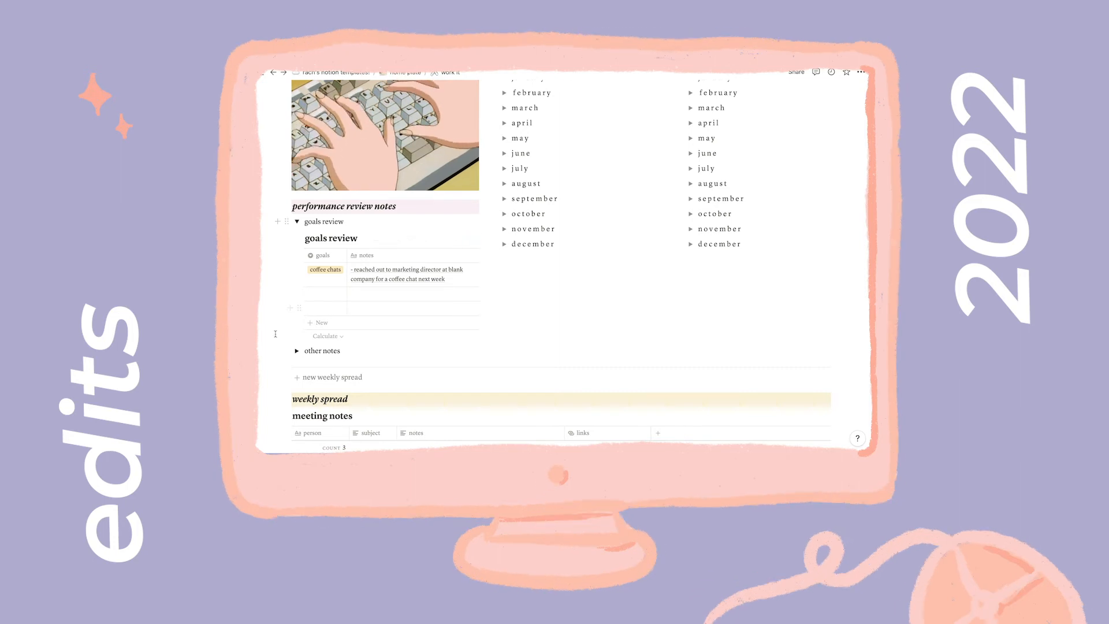
left_click(296, 351)
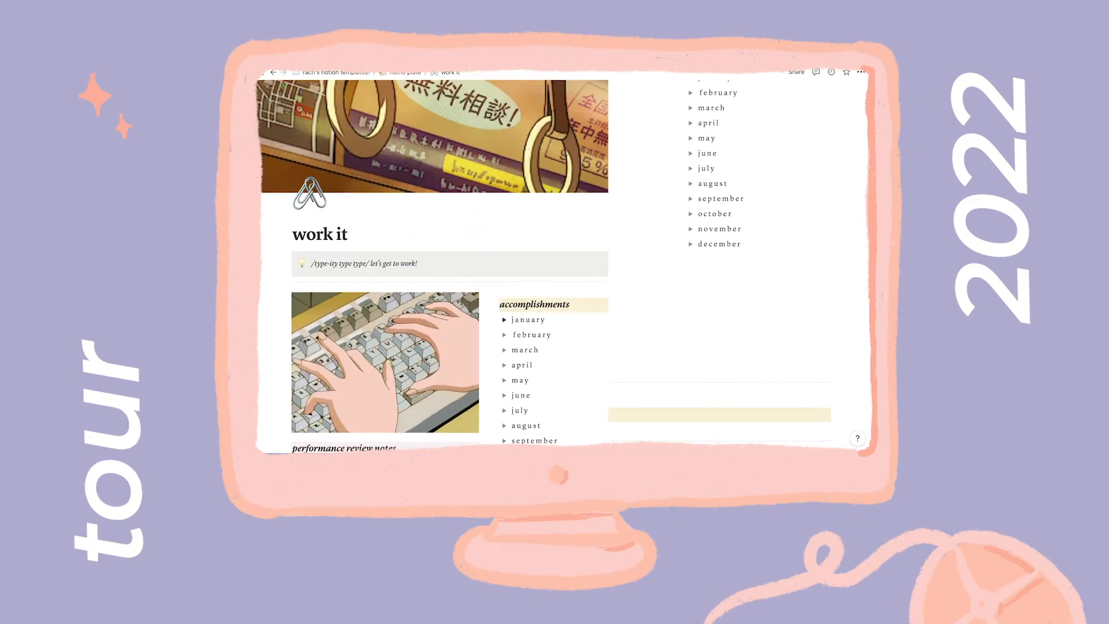
Tour the finished work it page from the header through performance review notes, archives, meeting notes and weekly spread.
scroll(857, 262, "down", 3)
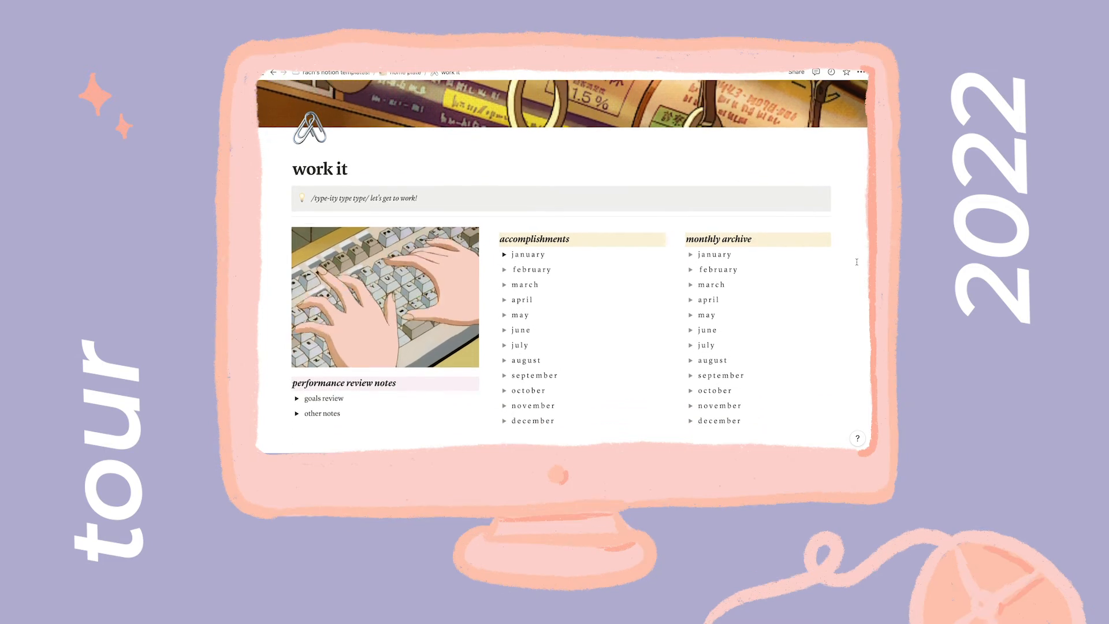
scroll(857, 262, "down", 5)
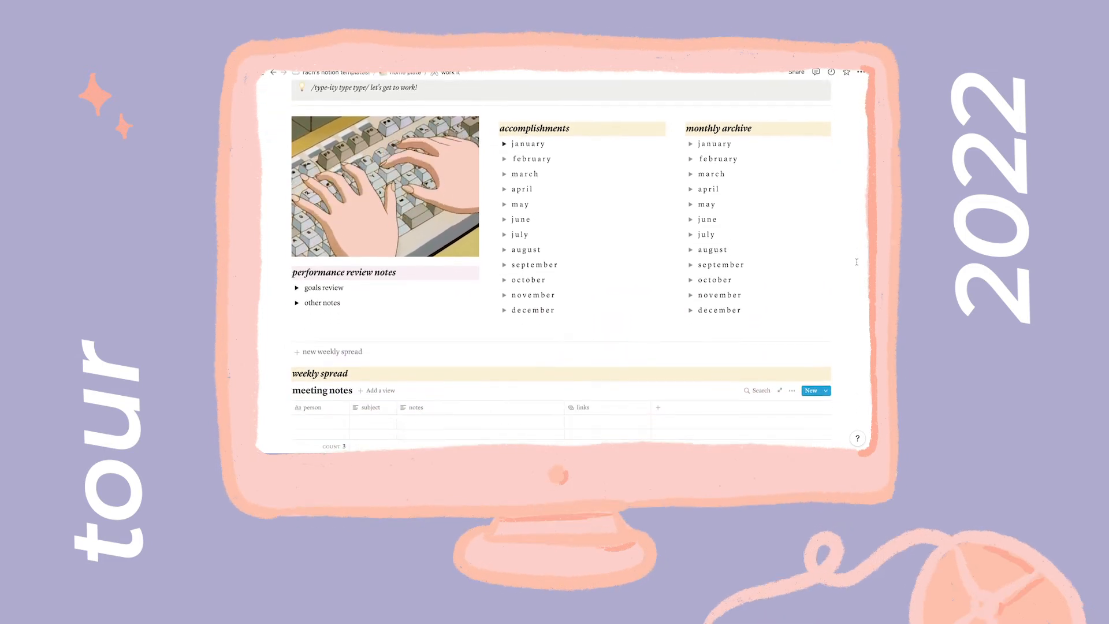
scroll(856, 262, "down", 5)
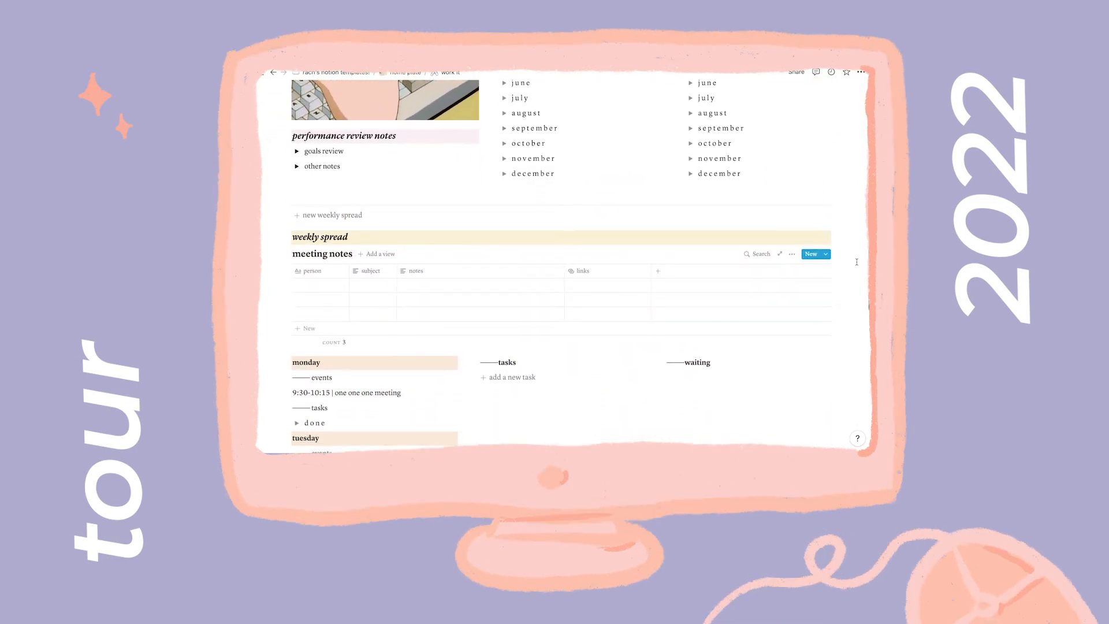
scroll(857, 262, "down", 5)
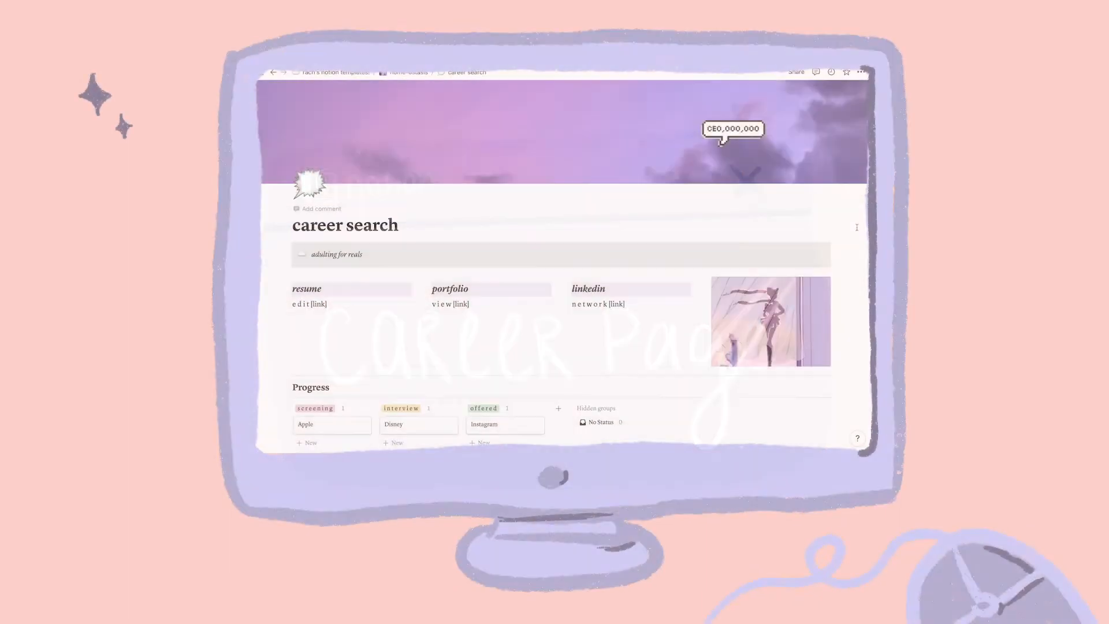
Review the 2021 career search page's resume, portfolio and linkedin links, progress board and applications table.
scroll(857, 227, "down", 2)
scroll(856, 227, "down", 4)
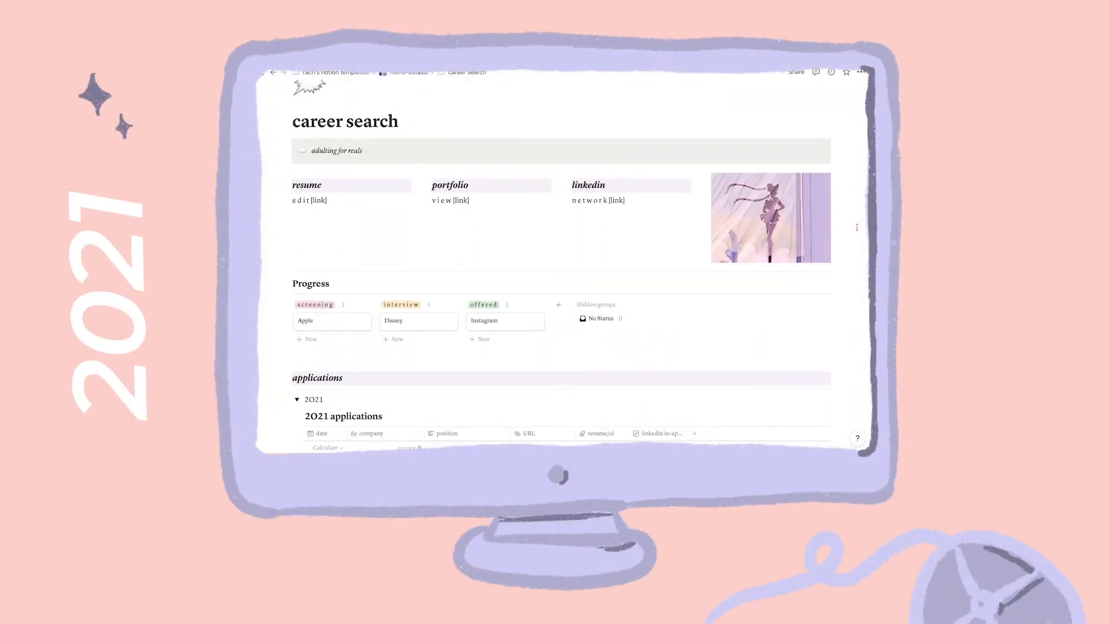
scroll(856, 227, "down", 4)
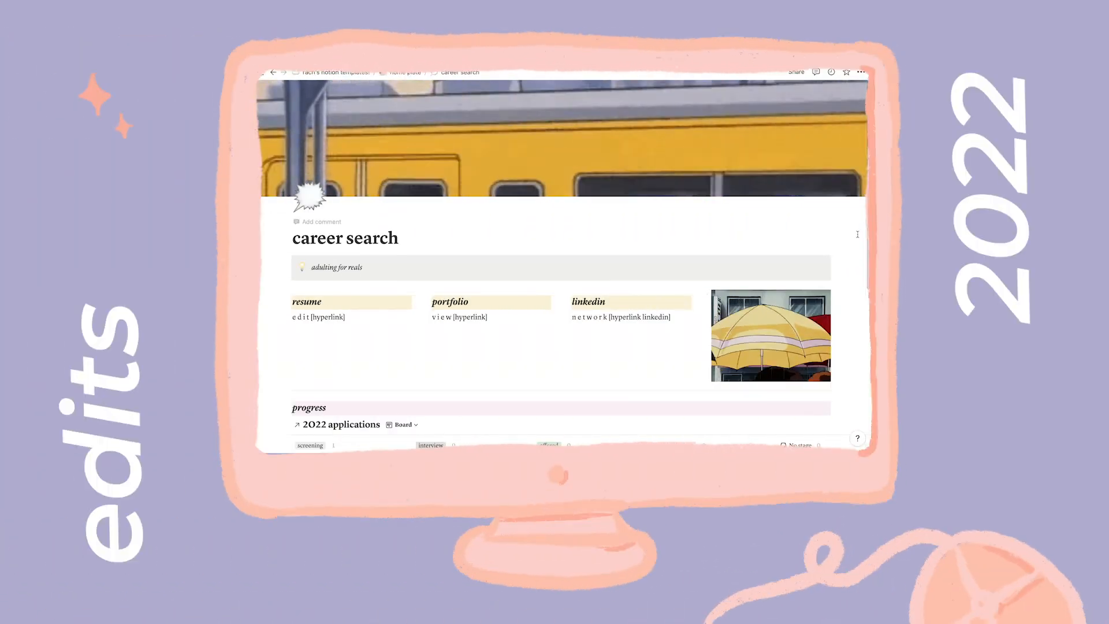
Look over the updated 2022 career search page from its header and links down to the progress board and applications table.
scroll(857, 234, "down", 2)
scroll(857, 234, "down", 5)
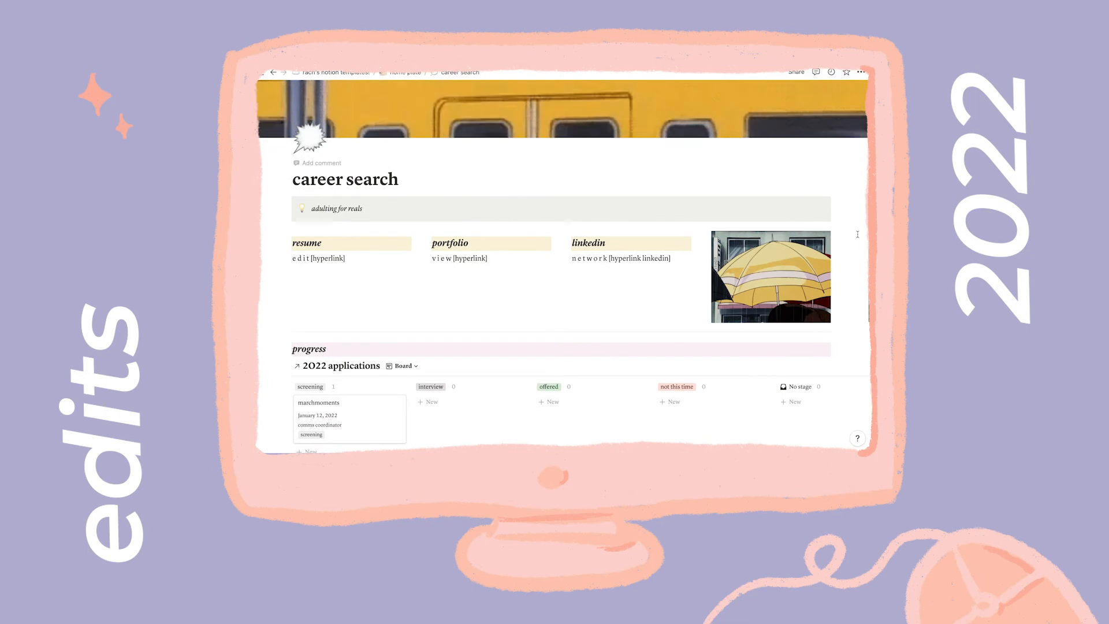
scroll(857, 234, "down", 5)
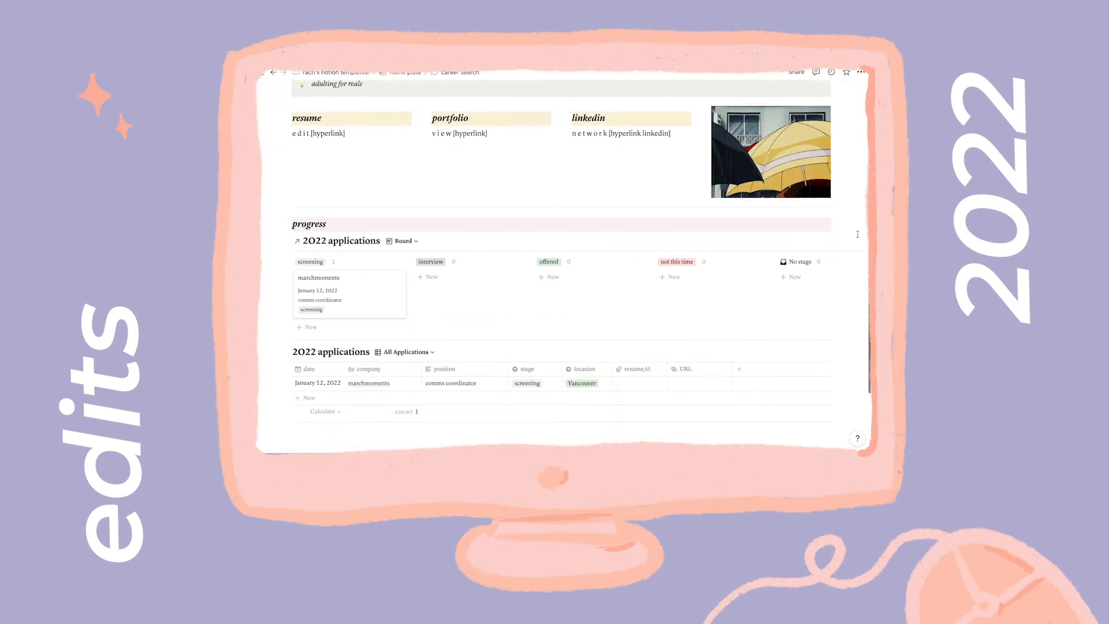
scroll(857, 234, "up", 10)
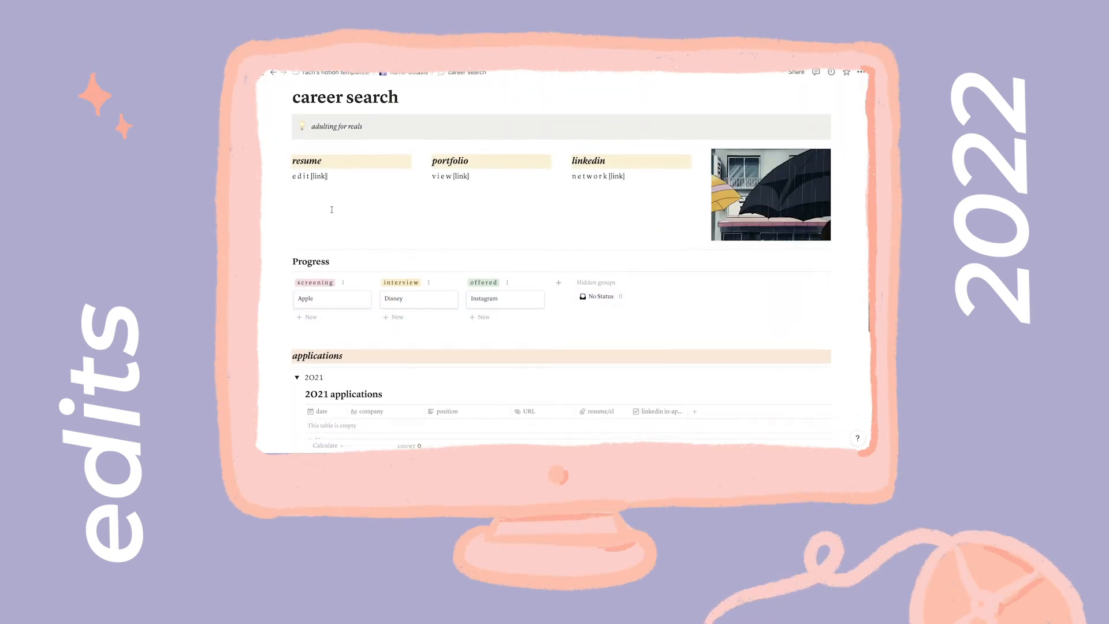
Delete the old Progress board from the career search page, above the applications section.
scroll(331, 209, "down", 1)
left_click(286, 255)
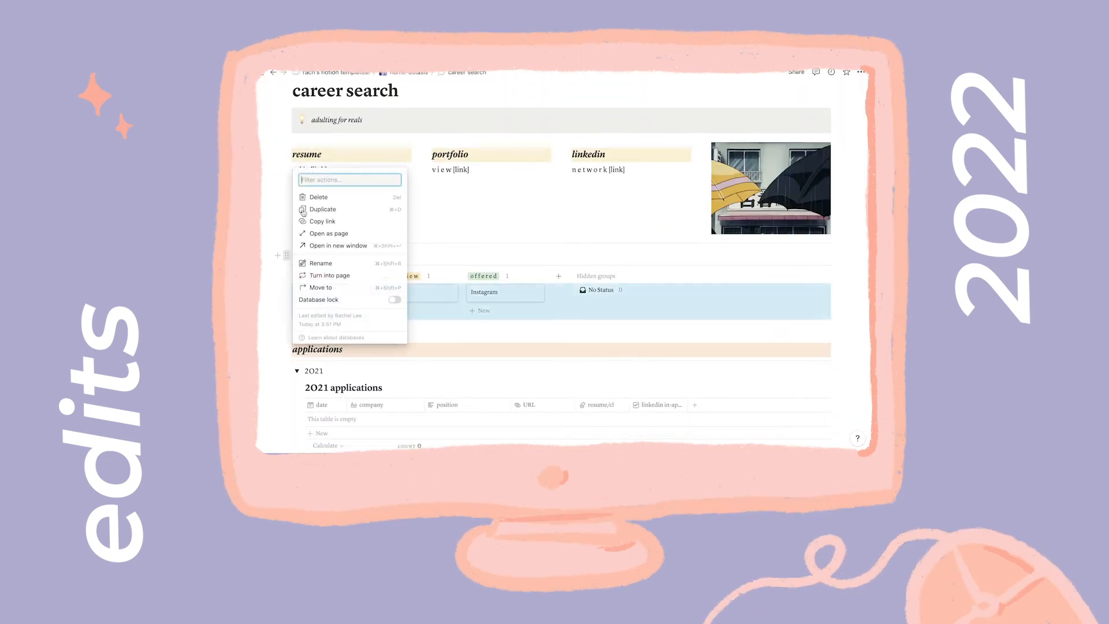
left_click(318, 197)
left_click_drag(301, 313, 296, 291)
Copy the link to the 2022 applications table and paste it above the applications heading as a linked database.
left_click(286, 292)
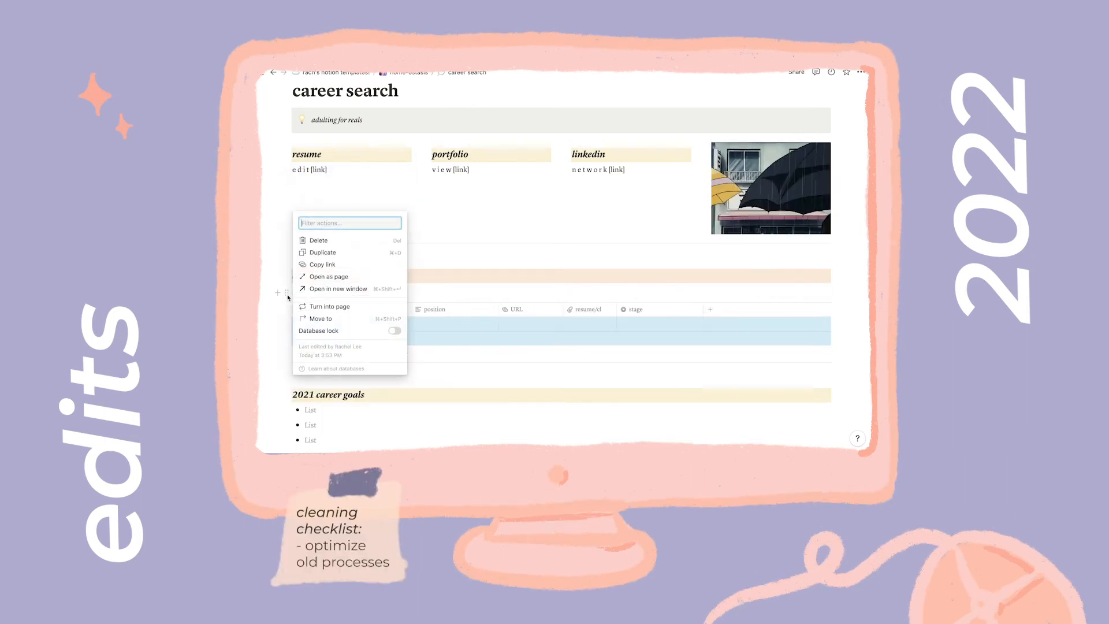
left_click(321, 264)
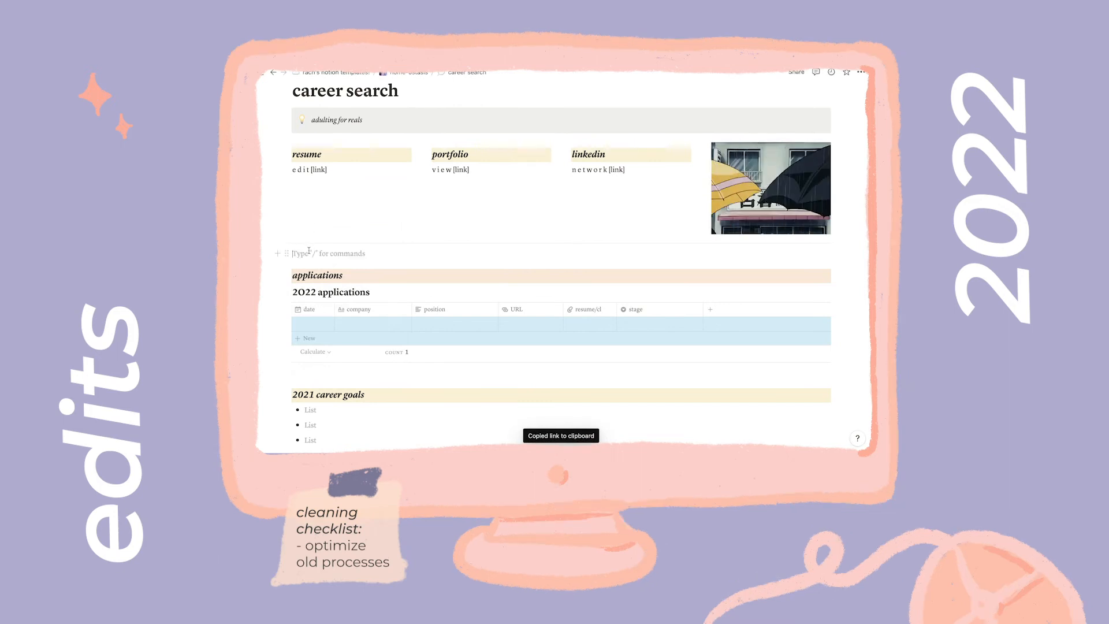
key("super+v")
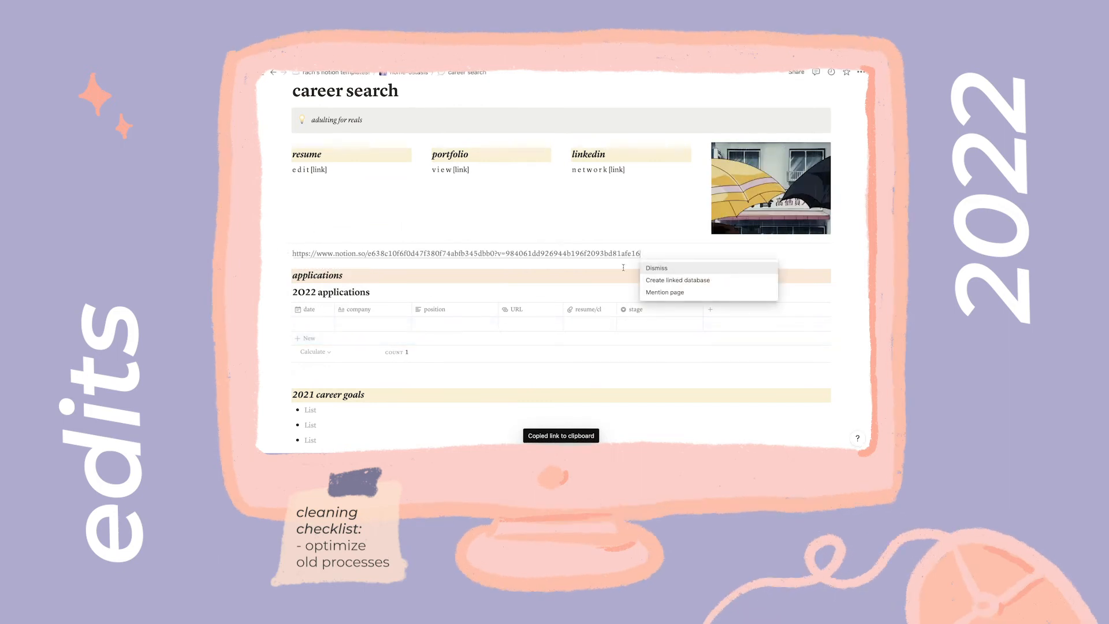
left_click(664, 280)
Add a Board view to the linked 2022 applications database.
left_click(402, 258)
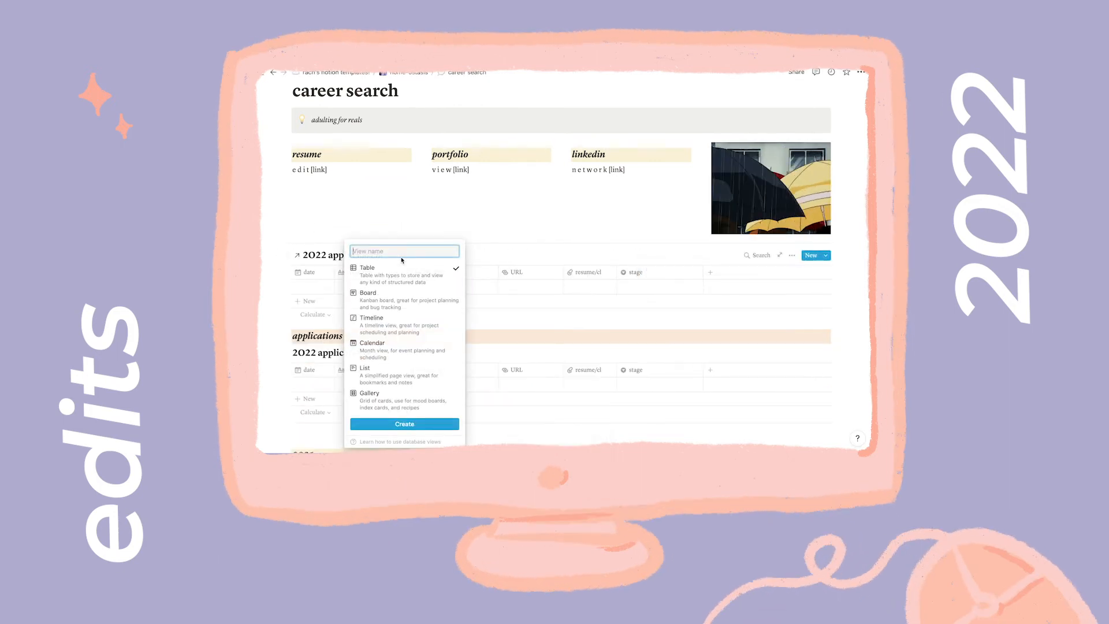
left_click(400, 301)
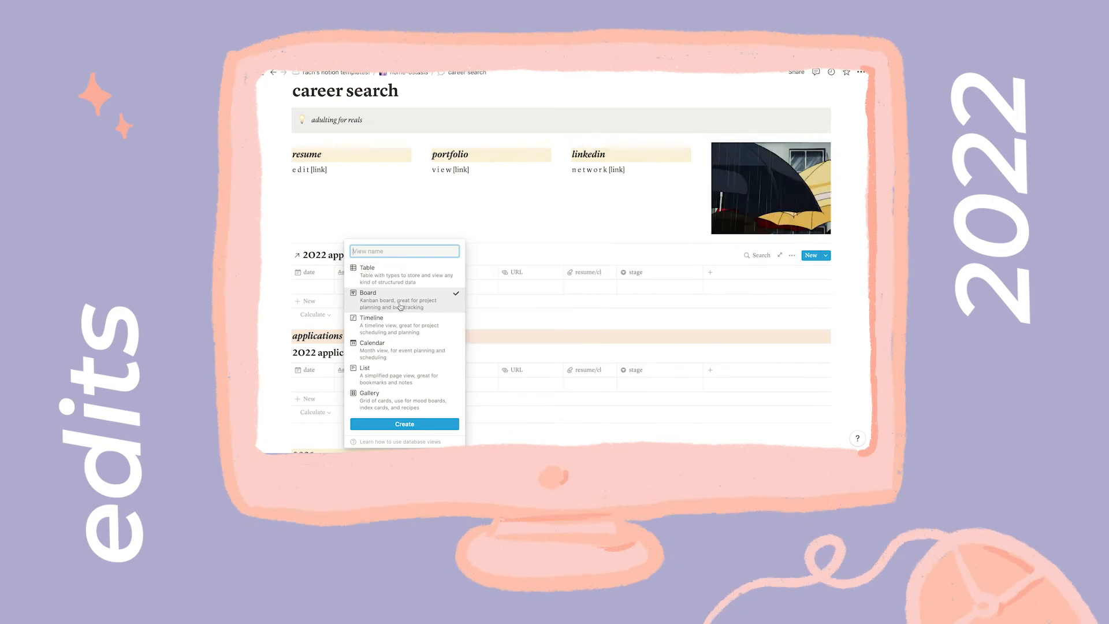
left_click(419, 424)
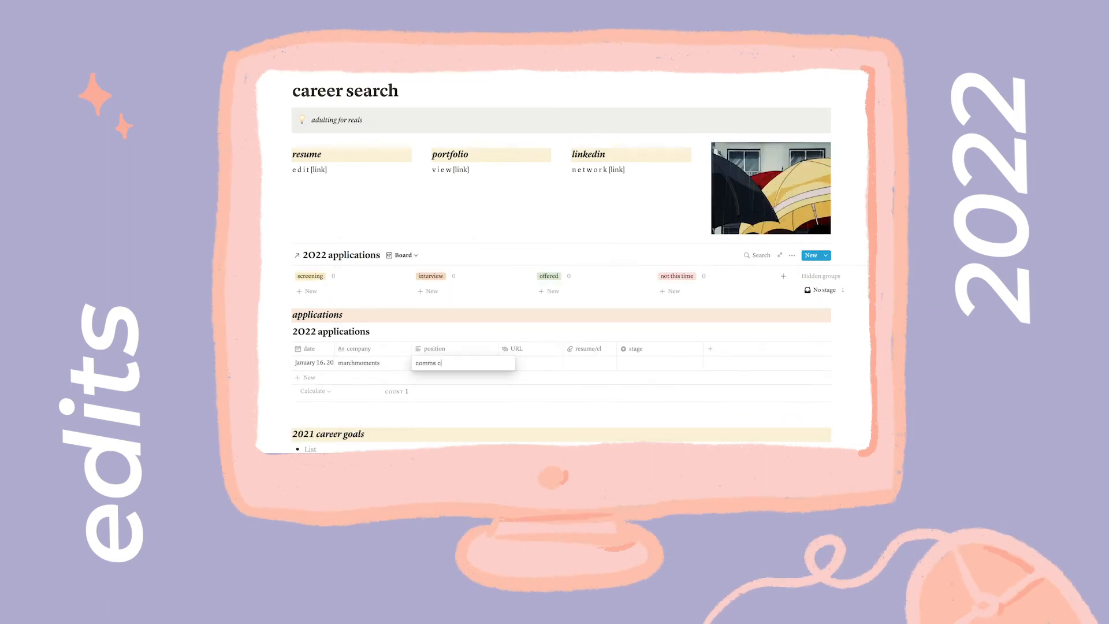
Enter comms coordinator as the marchmoments application's position and choose a stage for it.
type("rd")
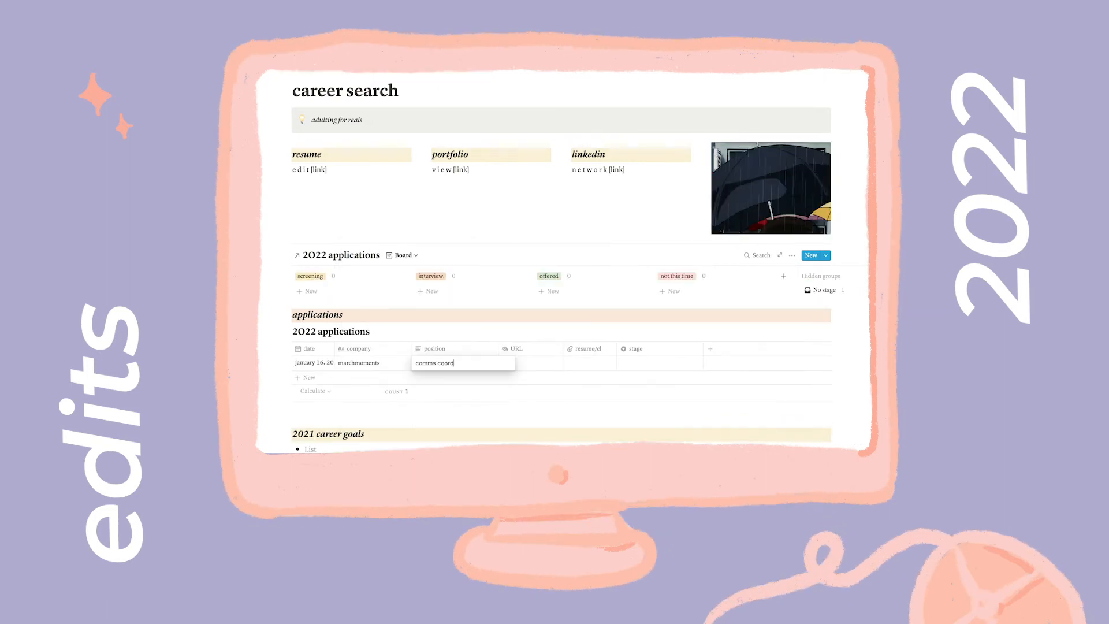
type("inator")
key("Escape")
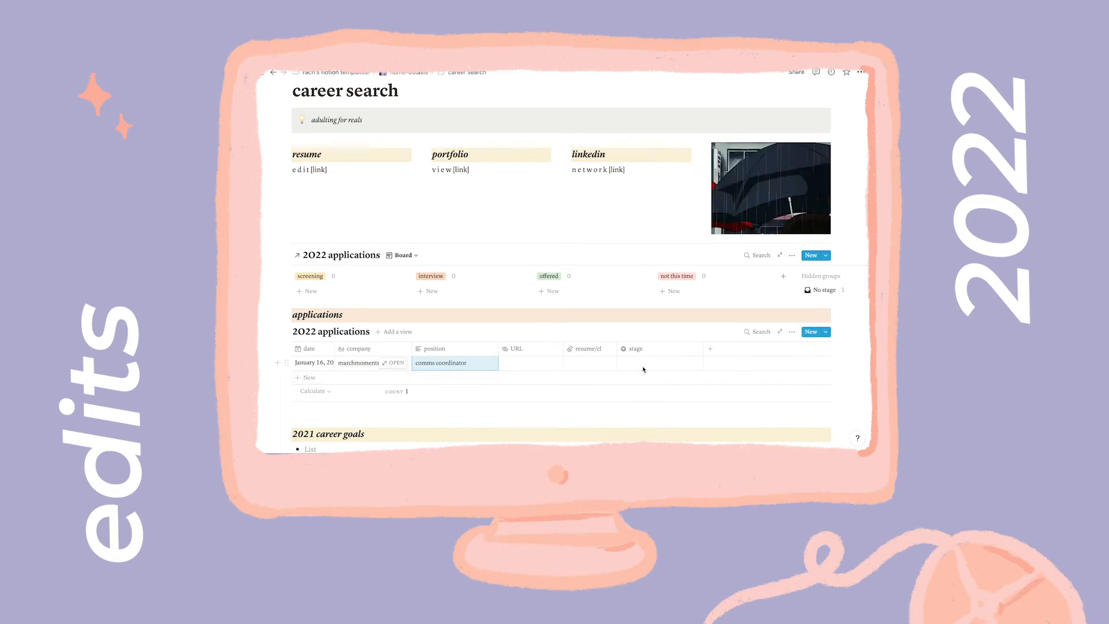
left_click(645, 364)
left_click(661, 403)
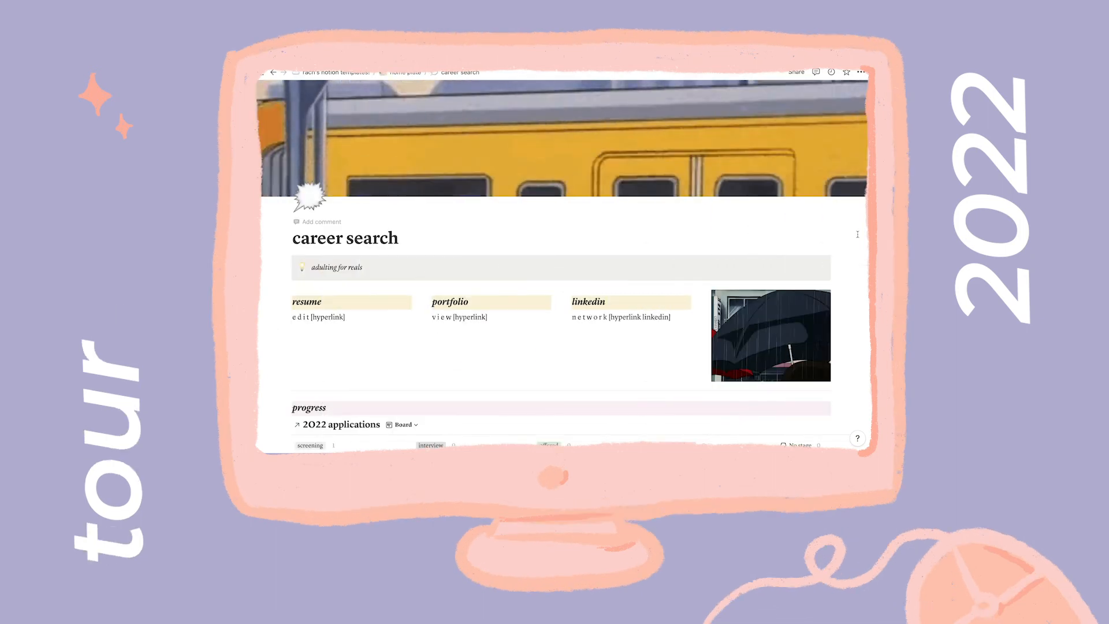
Tour the finished career search page, covering the adulting callout, hyperlinks, progress board and 2022 applications.
scroll(858, 233, "down", 2)
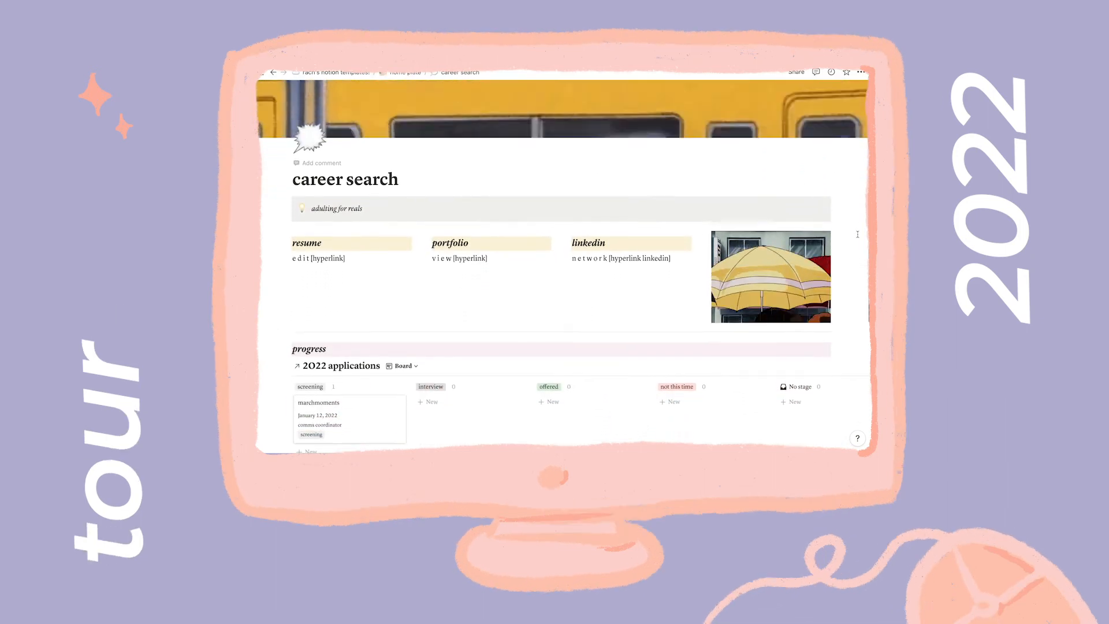
scroll(857, 234, "down", 4)
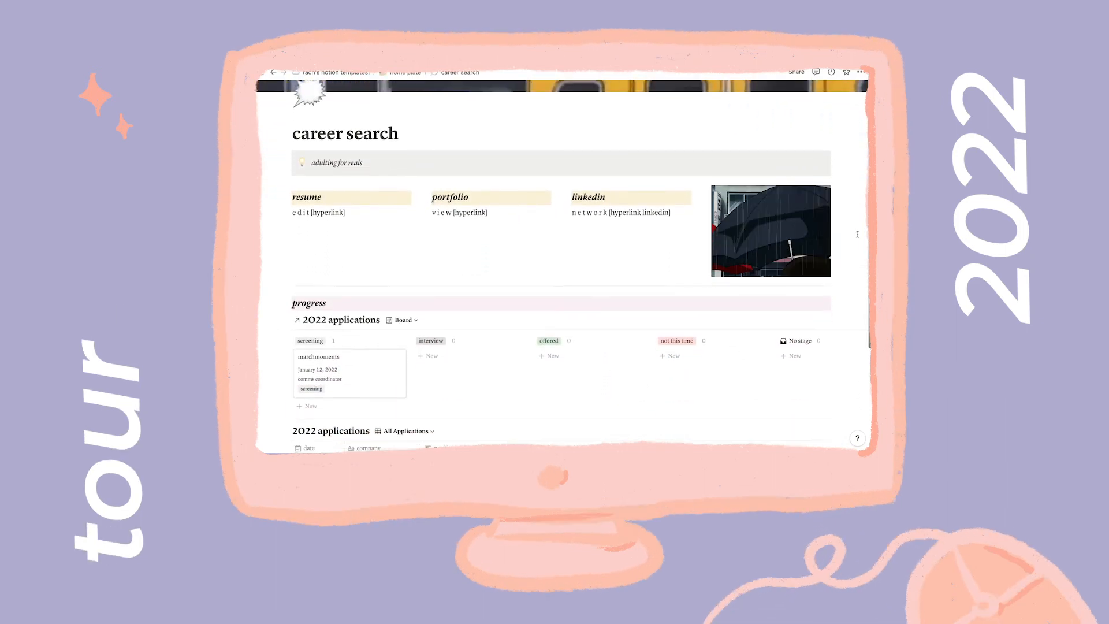
scroll(858, 233, "down", 4)
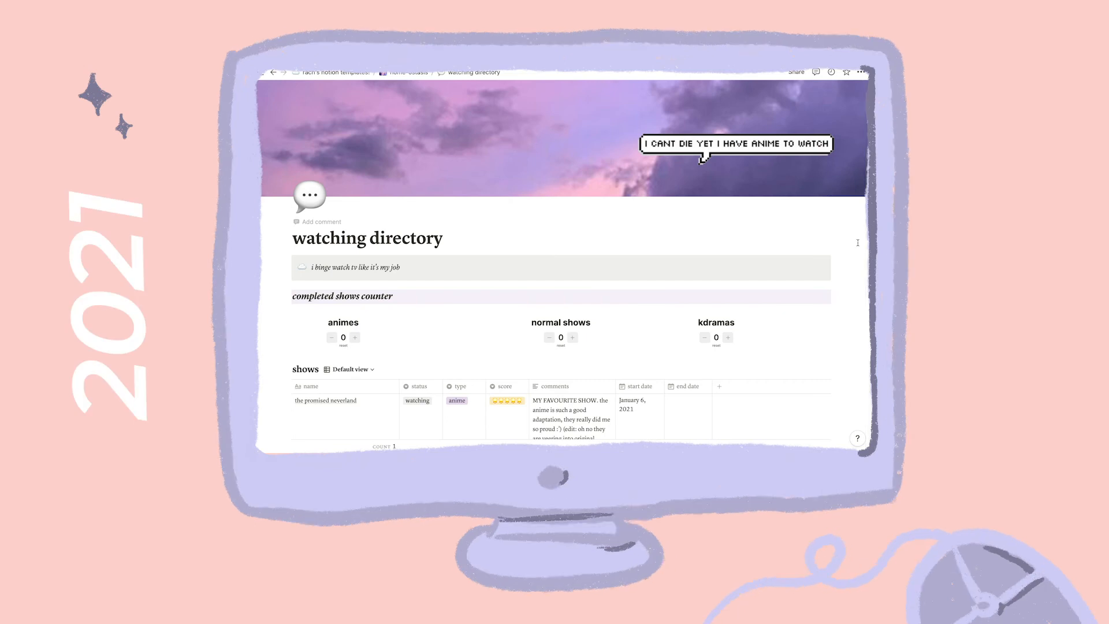
Review the 2021 watching directory page's completed shows counter and shows table.
scroll(858, 242, "down", 3)
scroll(858, 243, "down", 3)
scroll(858, 243, "down", 1)
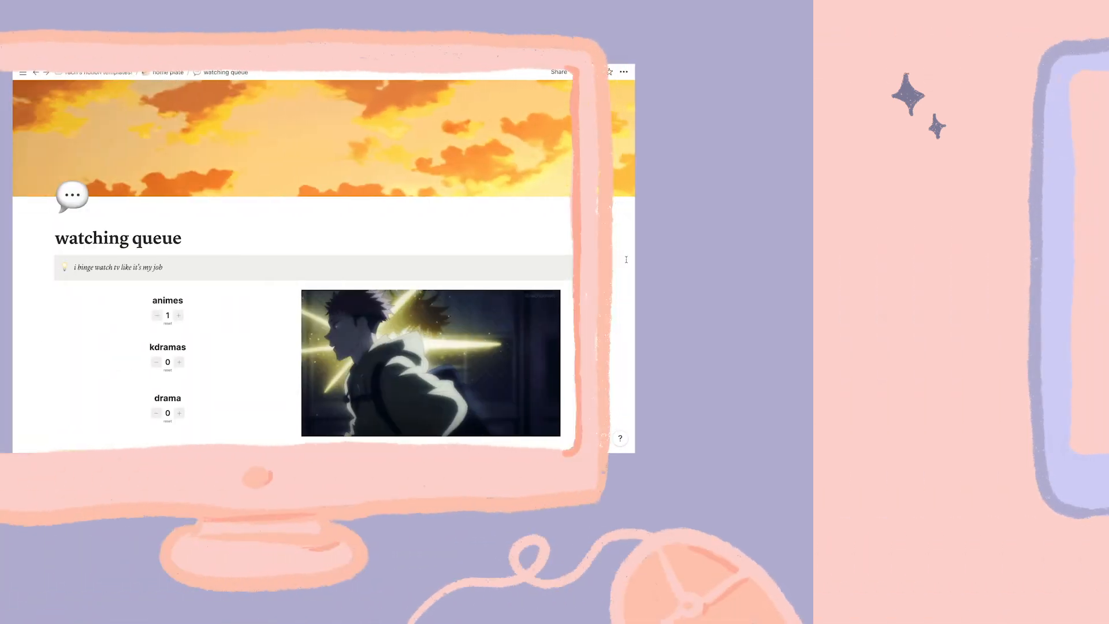
Raise the watching queue counters to 3 for animes and 1 for kdramas.
scroll(626, 259, "down", 2)
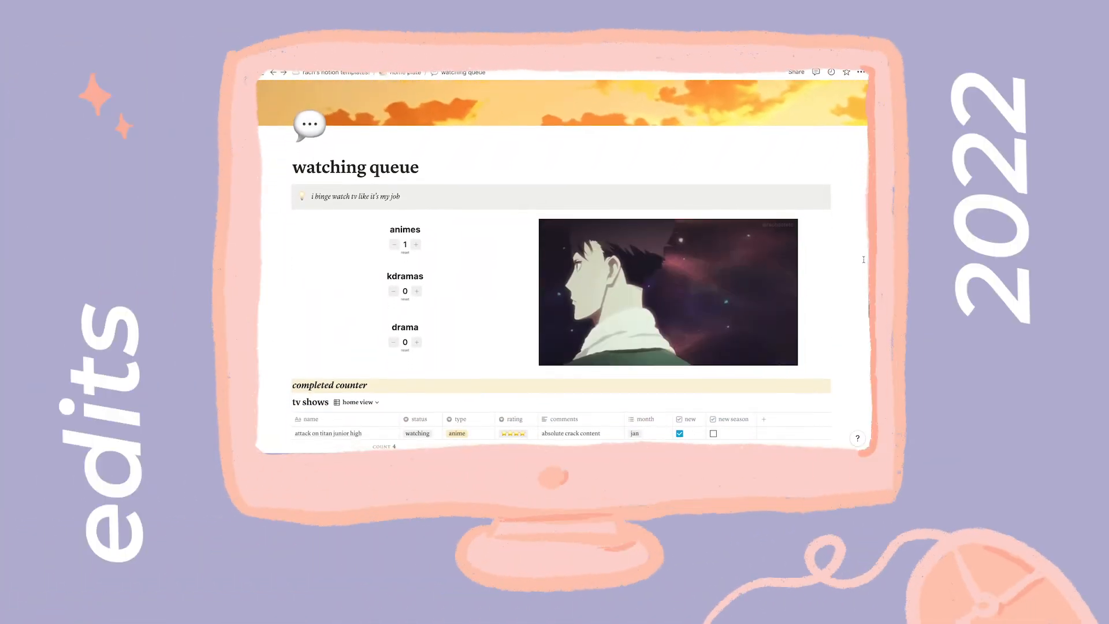
scroll(864, 259, "down", 1)
left_click(417, 285)
left_click(416, 286)
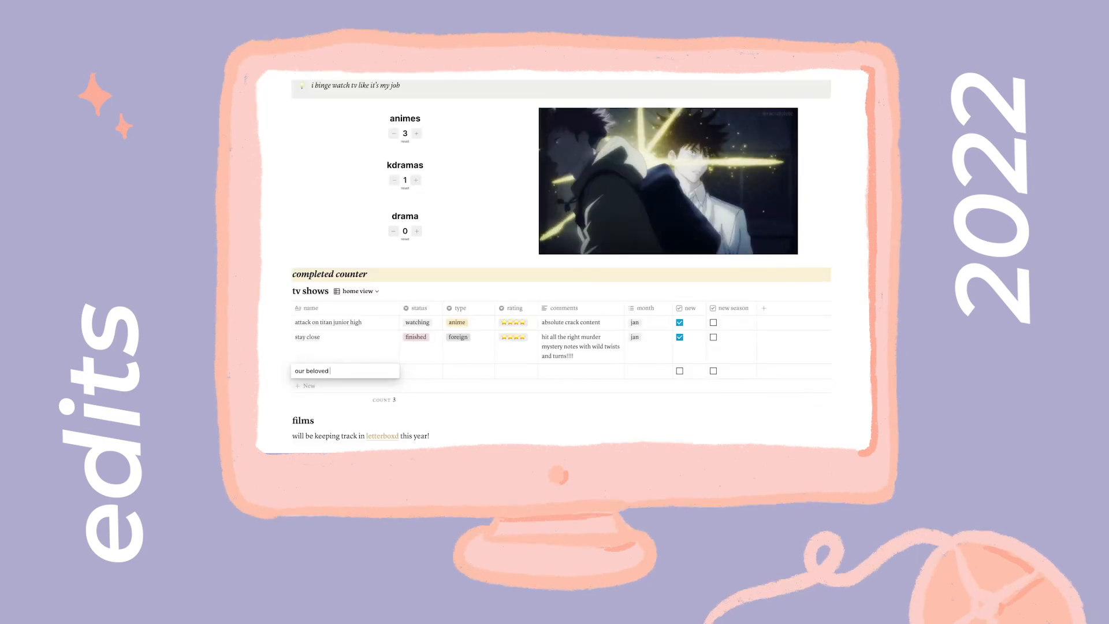
Name the new tv shows entry our beloved summer, with status watching and type kdrama.
type("mer")
left_click(419, 370)
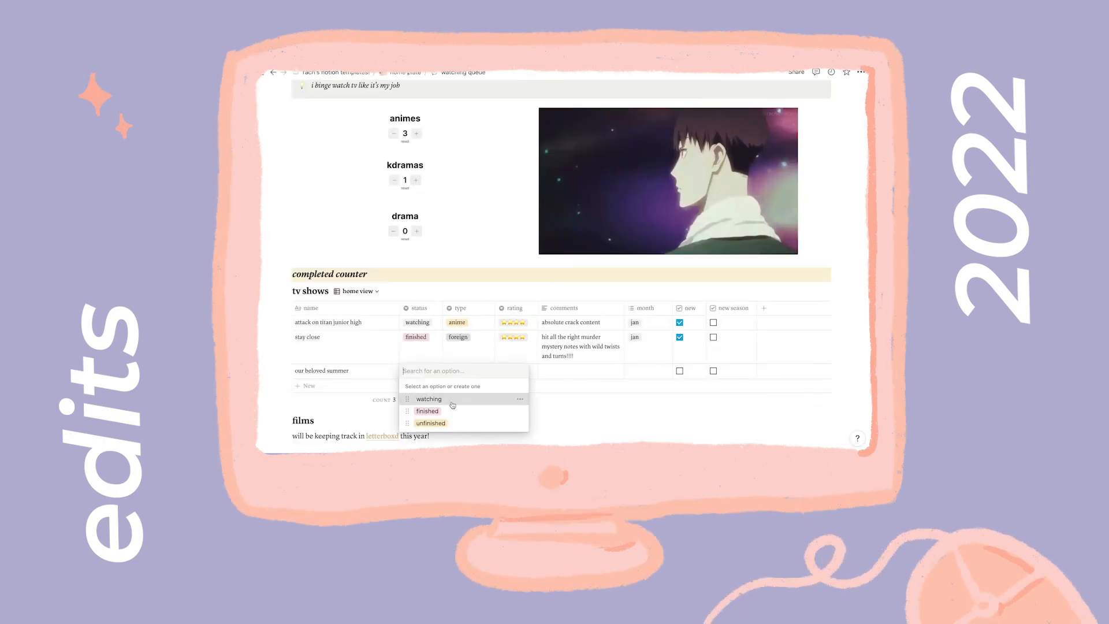
left_click(417, 398)
left_click(468, 370)
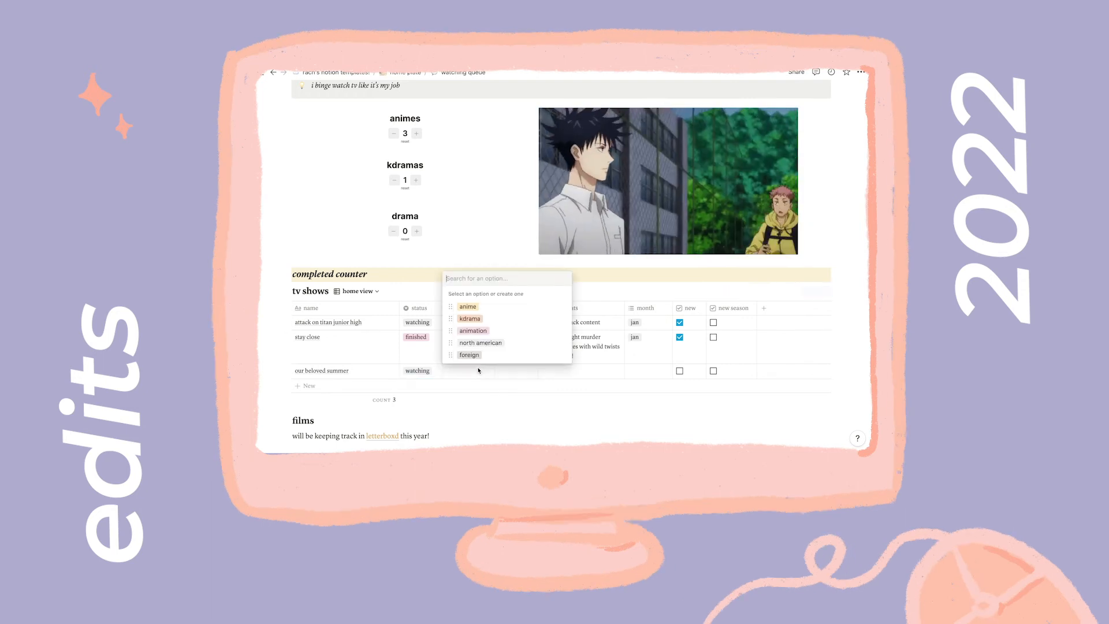
left_click(491, 319)
Give our beloved summer a four-emoji rating and the comment "heh exes to lovers".
left_click(519, 373)
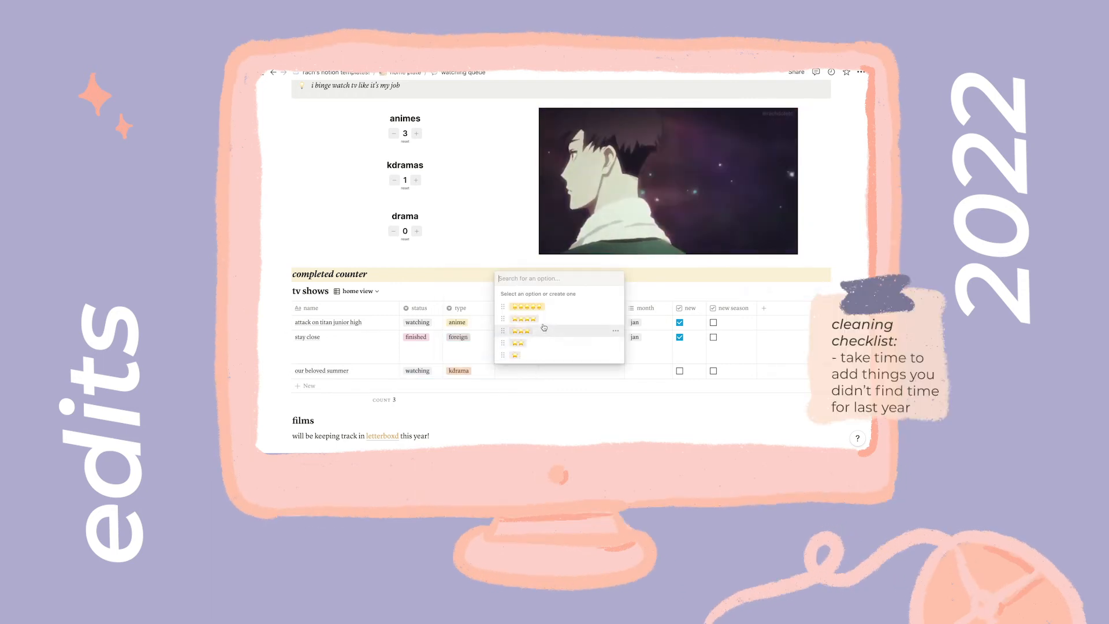
left_click(563, 372)
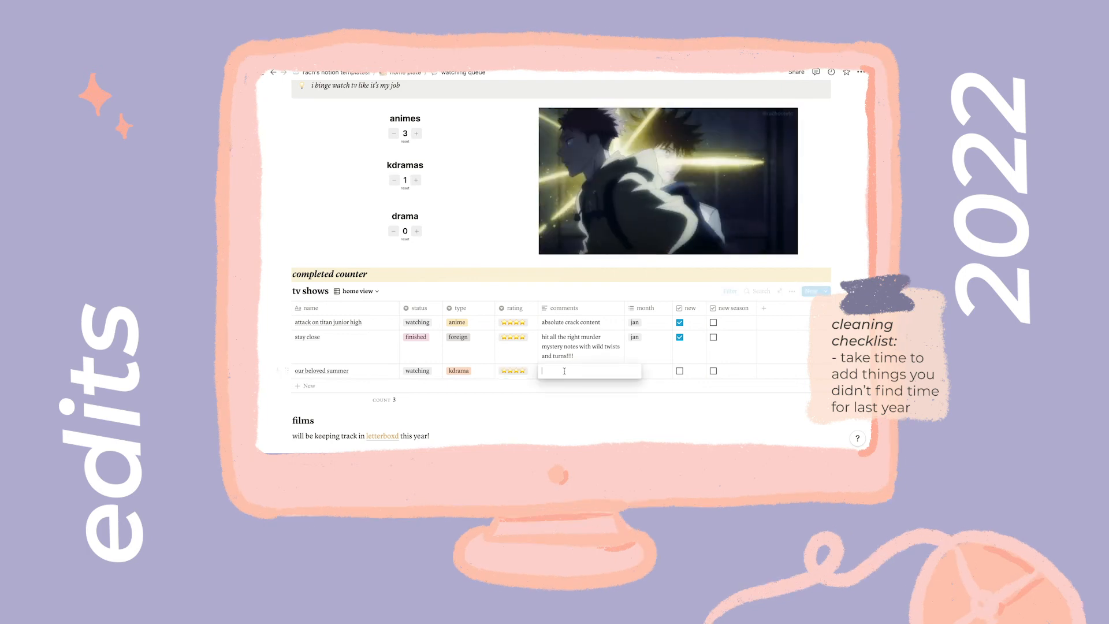
type("heh")
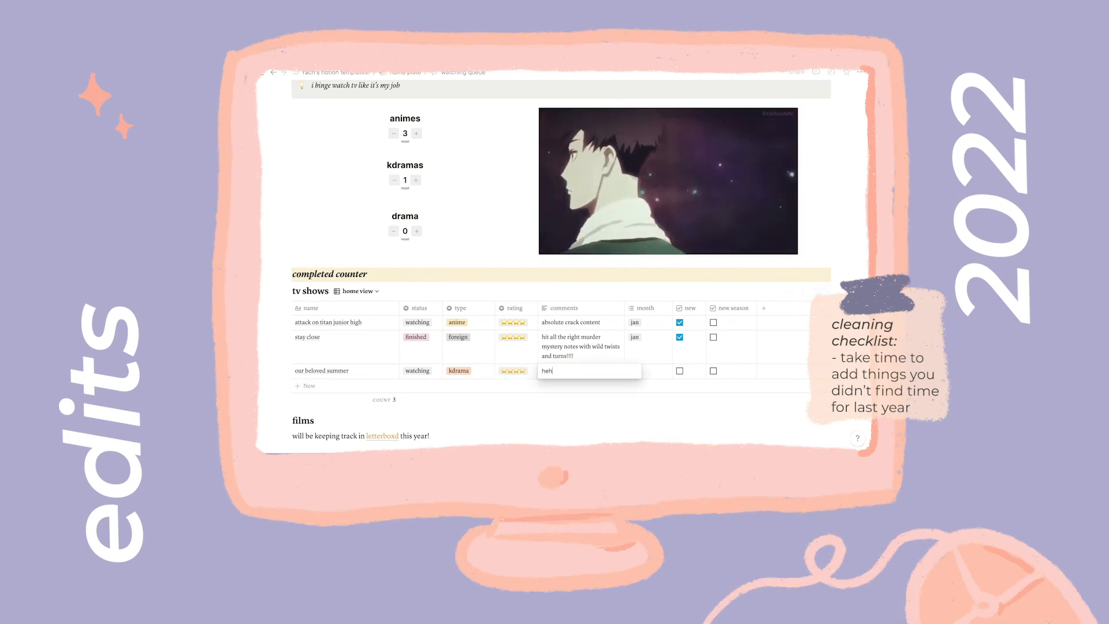
type(" exes to lovers")
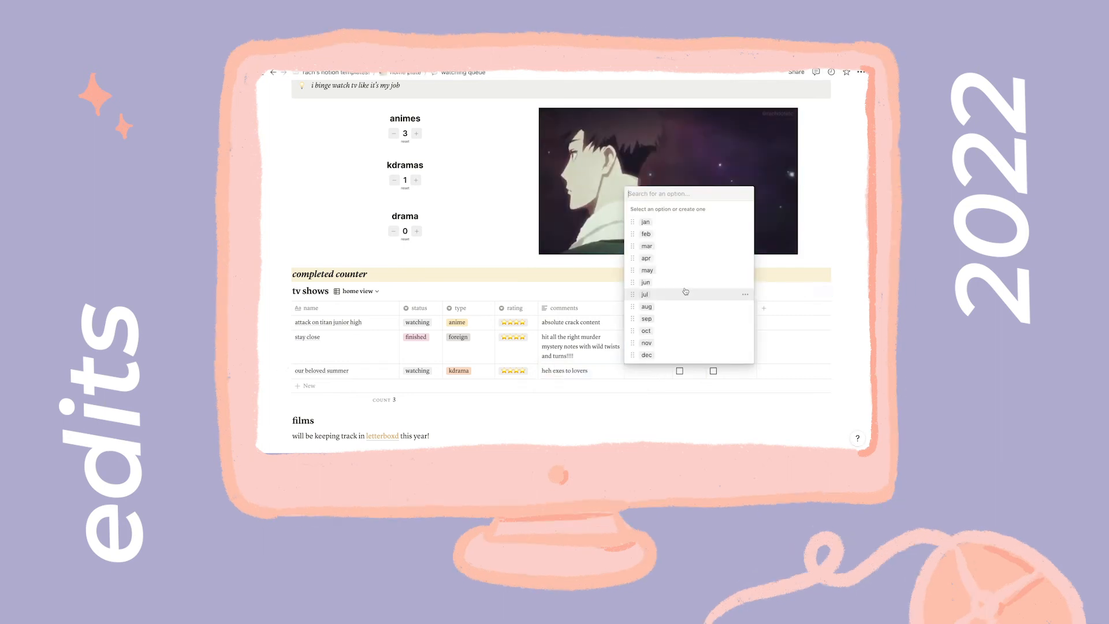
Set the month of our beloved summer to jan and mark the show as new.
left_click(646, 222)
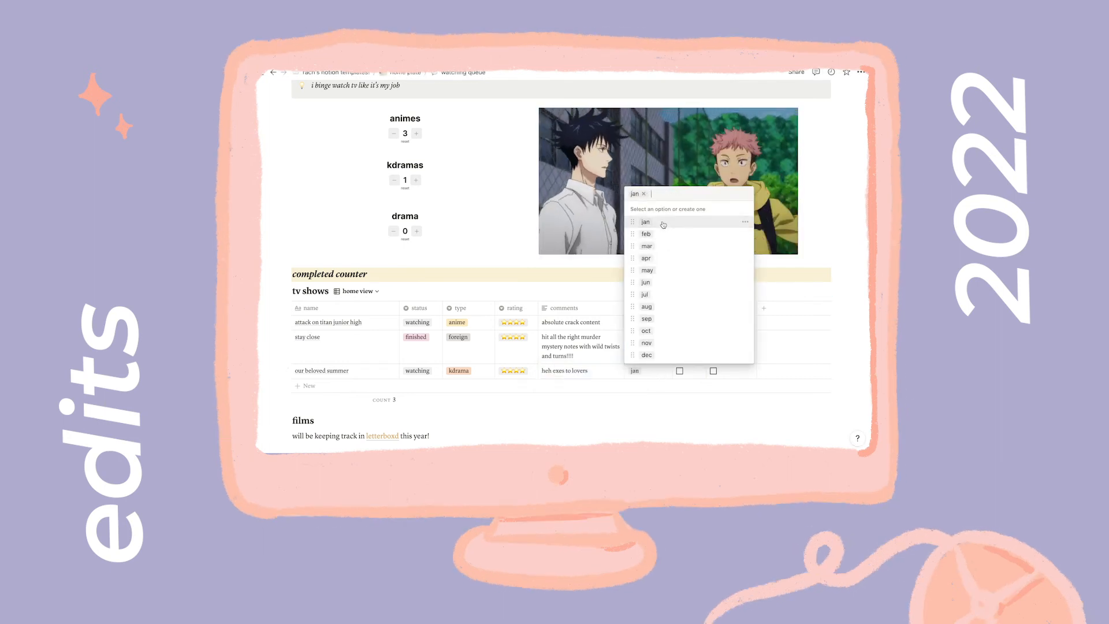
left_click(696, 378)
left_click(680, 371)
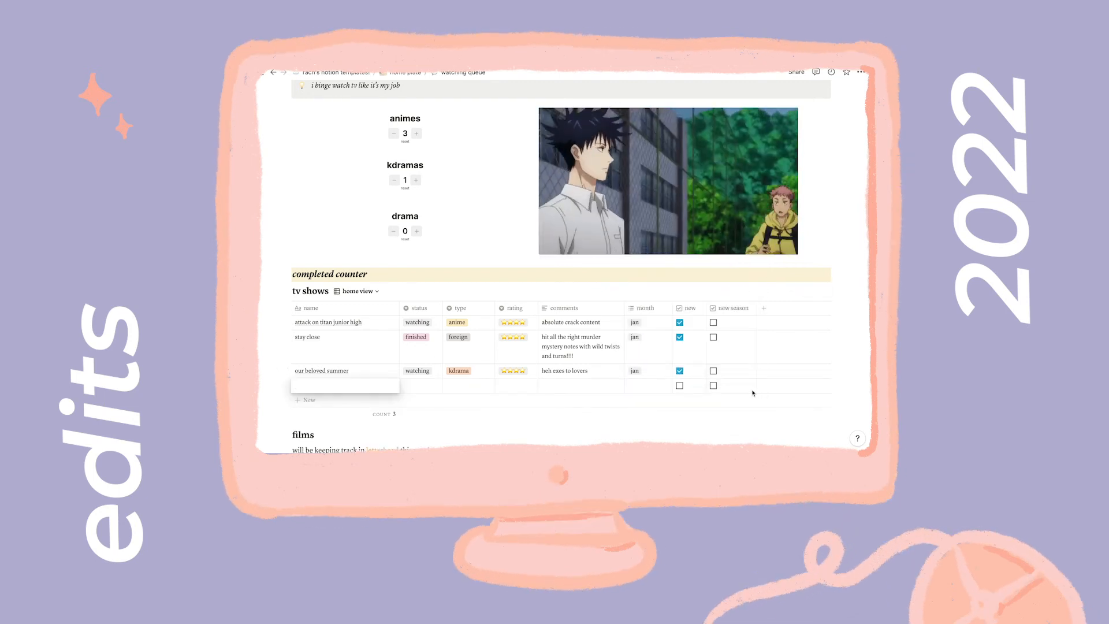
left_click(804, 389)
Open the letterboxd link under films and look through the profile's favorite films, recent activity and film reviews.
scroll(805, 389, "down", 5)
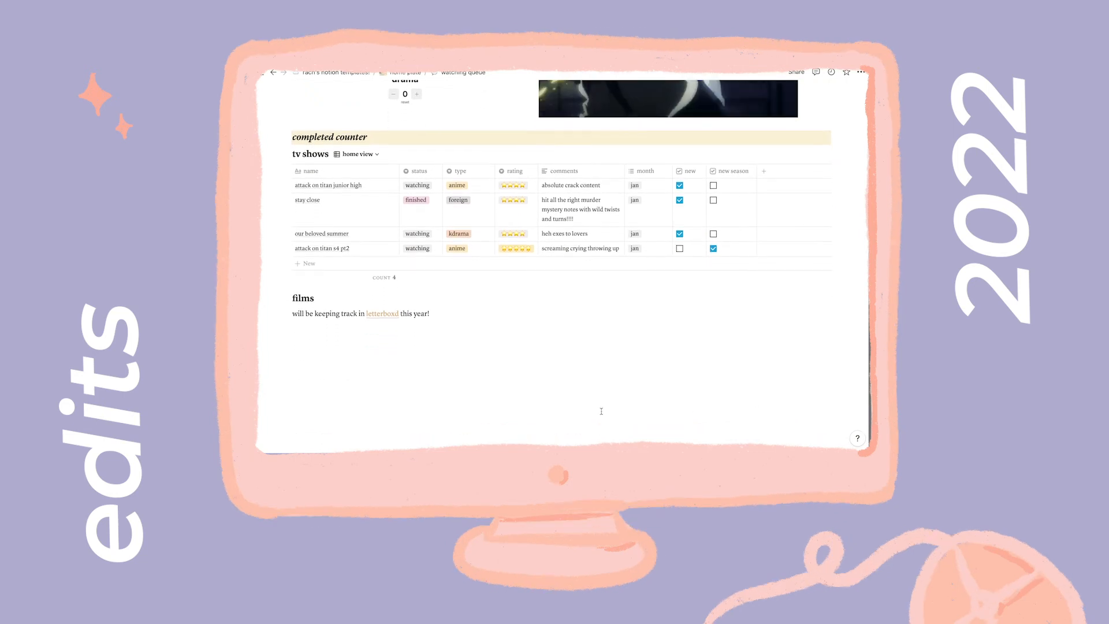
left_click(382, 318)
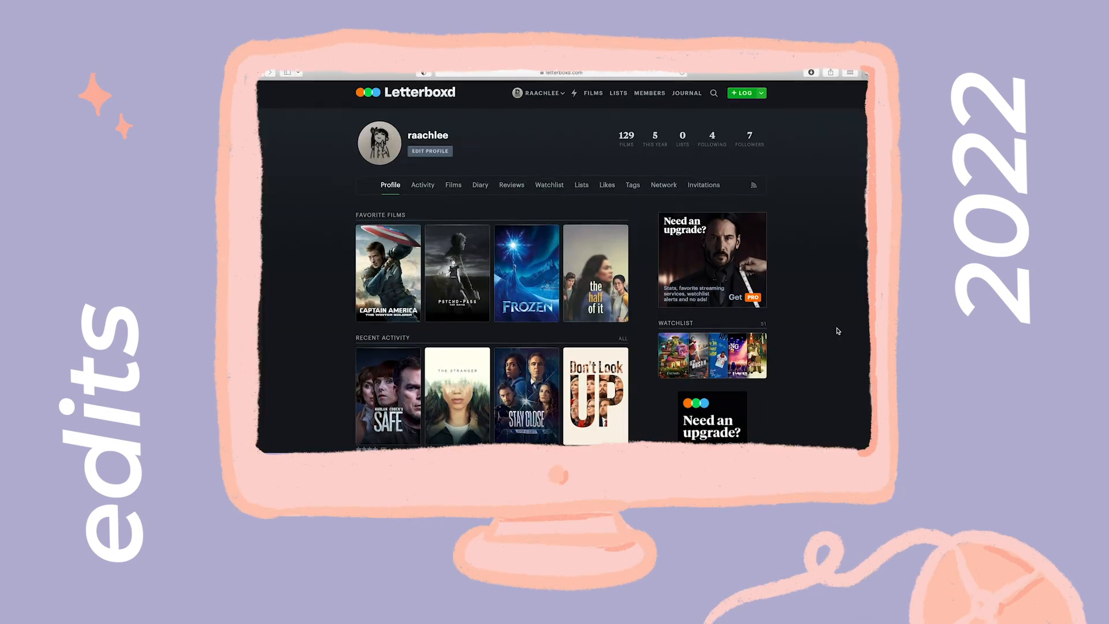
scroll(838, 331, "down", 10)
scroll(848, 321, "down", 4)
scroll(848, 320, "down", 4)
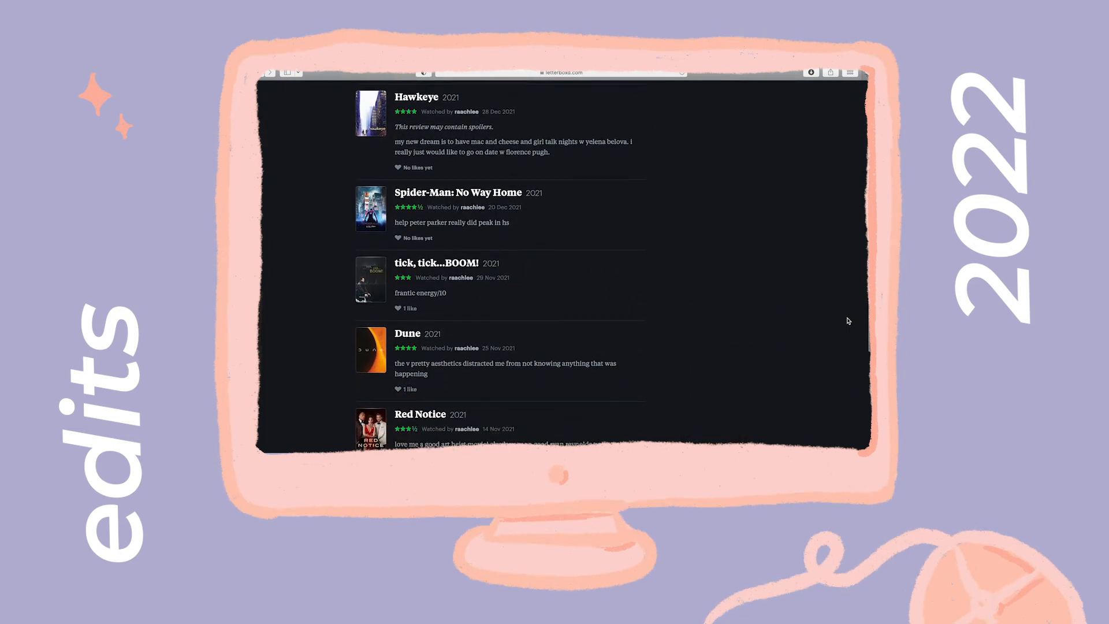
scroll(848, 321, "down", 2)
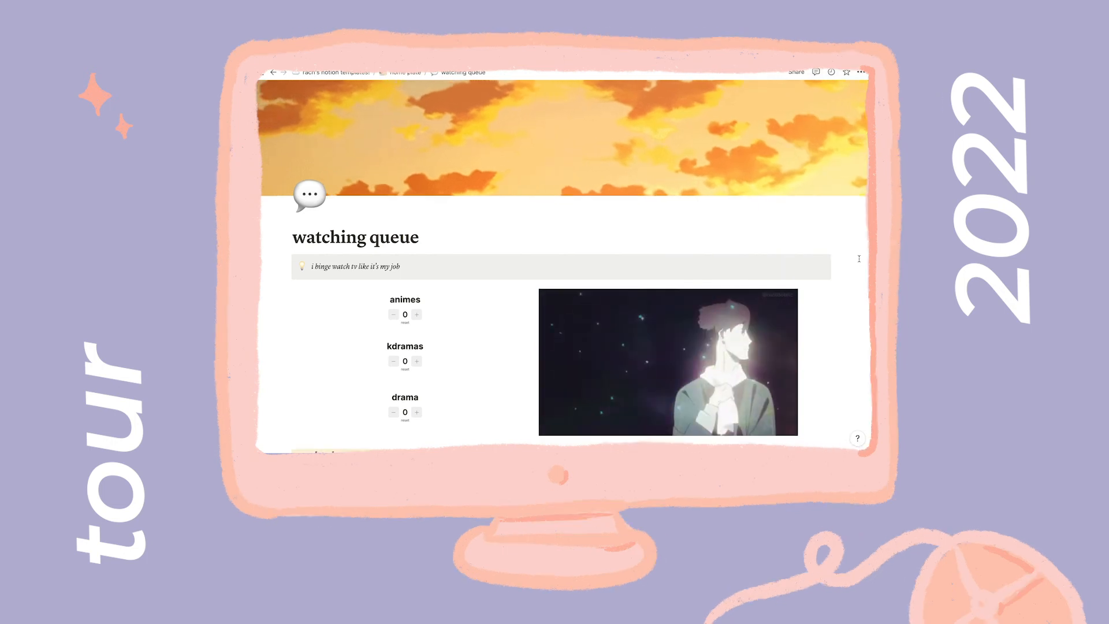
Tour the finished 2022 watching queue page from the header and counters down through its contents.
scroll(859, 259, "down", 5)
scroll(858, 259, "down", 4)
scroll(859, 259, "down", 2)
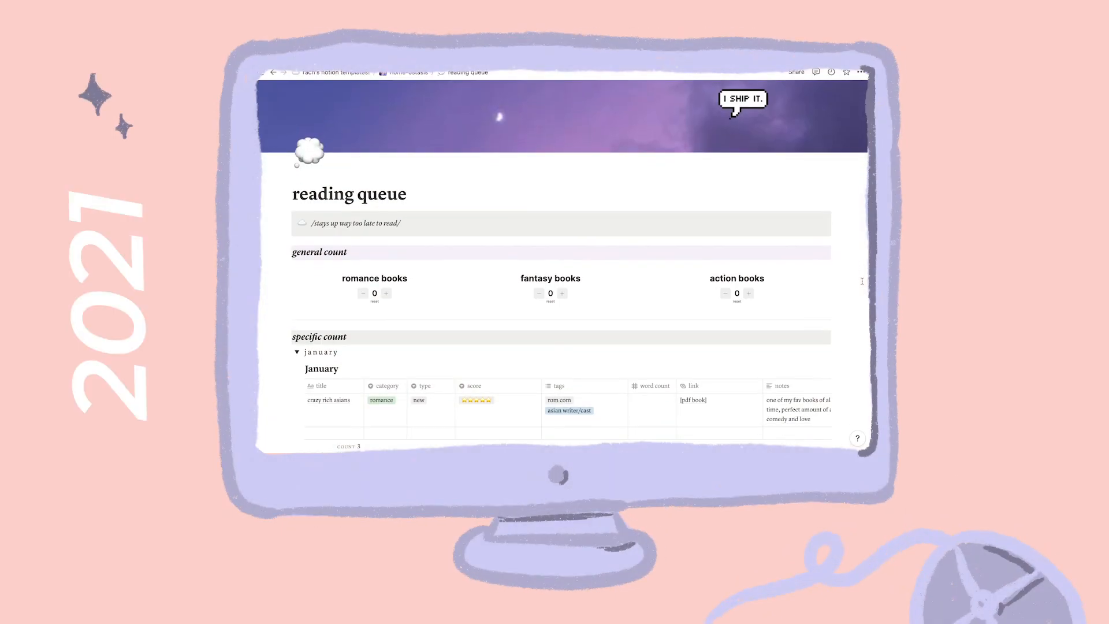
Review the 2021 reading queue page's general count, january table and monthly toggles under specific count.
scroll(862, 281, "down", 2)
scroll(862, 281, "down", 4)
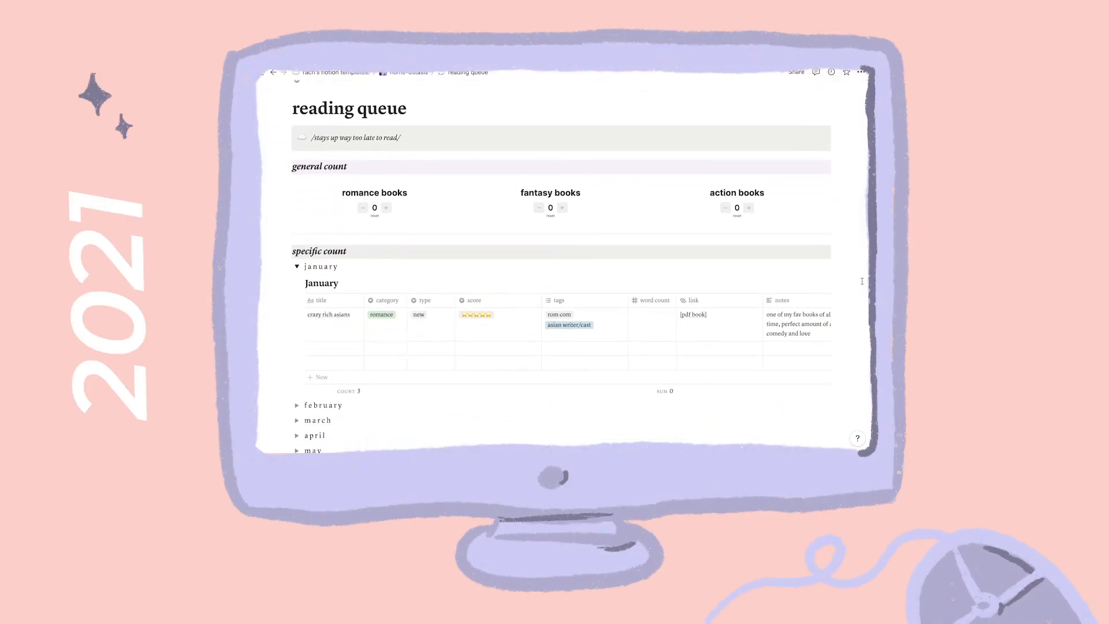
scroll(862, 280, "down", 4)
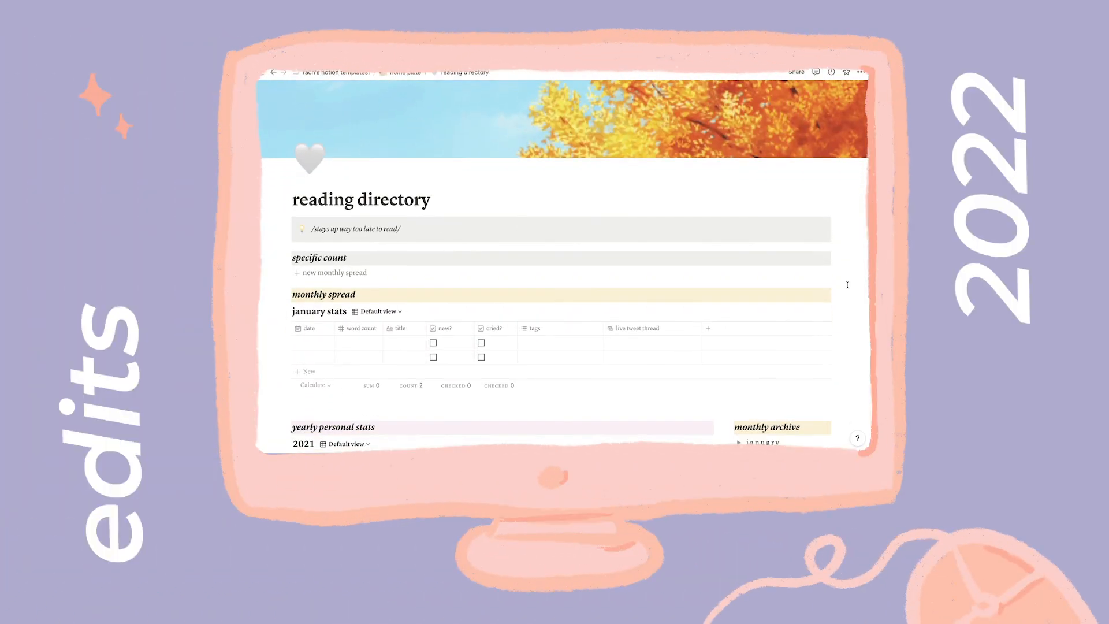
Title the January 12, 2022 row in january stats "101 essays that will change the way you think" and mark it as new.
scroll(848, 284, "down", 4)
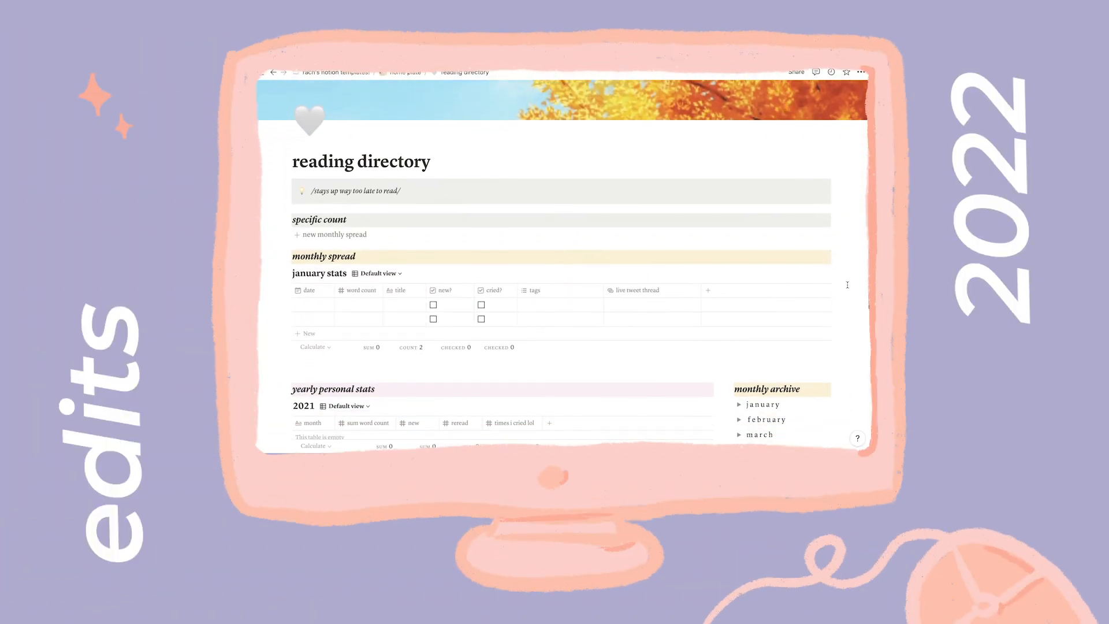
scroll(847, 285, "down", 2)
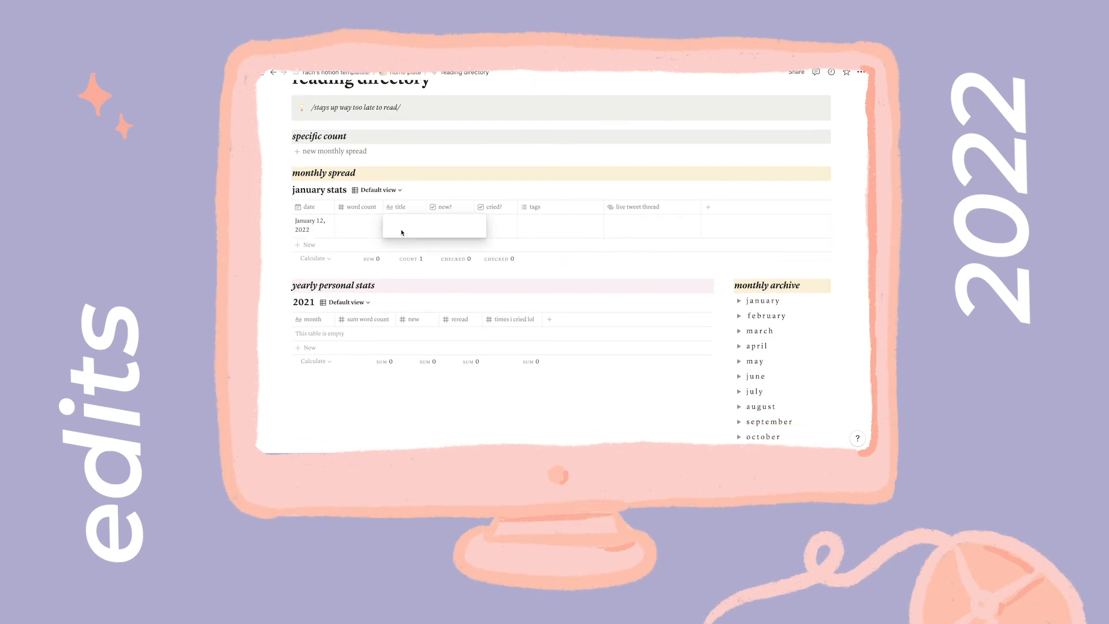
type("101 essays that will change the way you think")
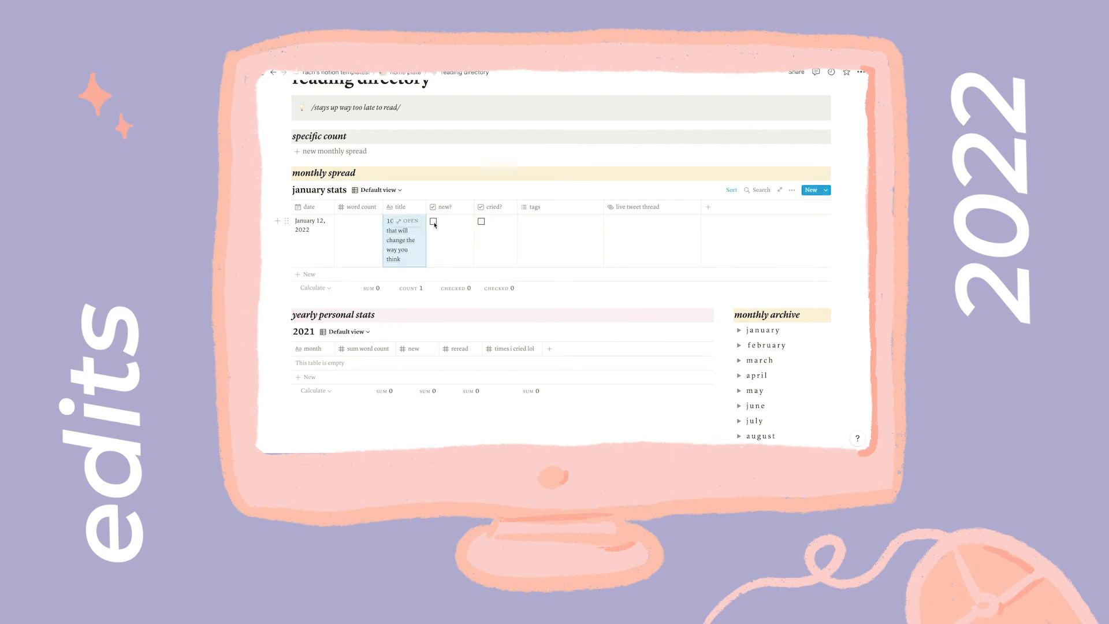
left_click(433, 222)
Add the tags non fiction and insightful to the 101 essays entry in january stats.
left_click(554, 226)
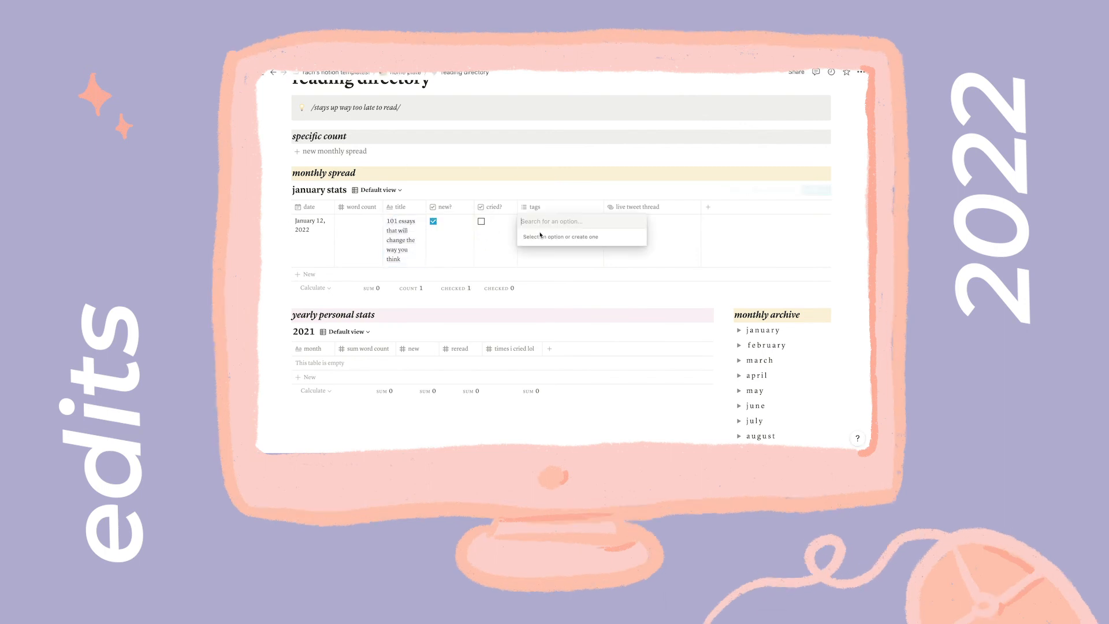
type("non fiction")
key("Return")
type("insightful")
key("Escape")
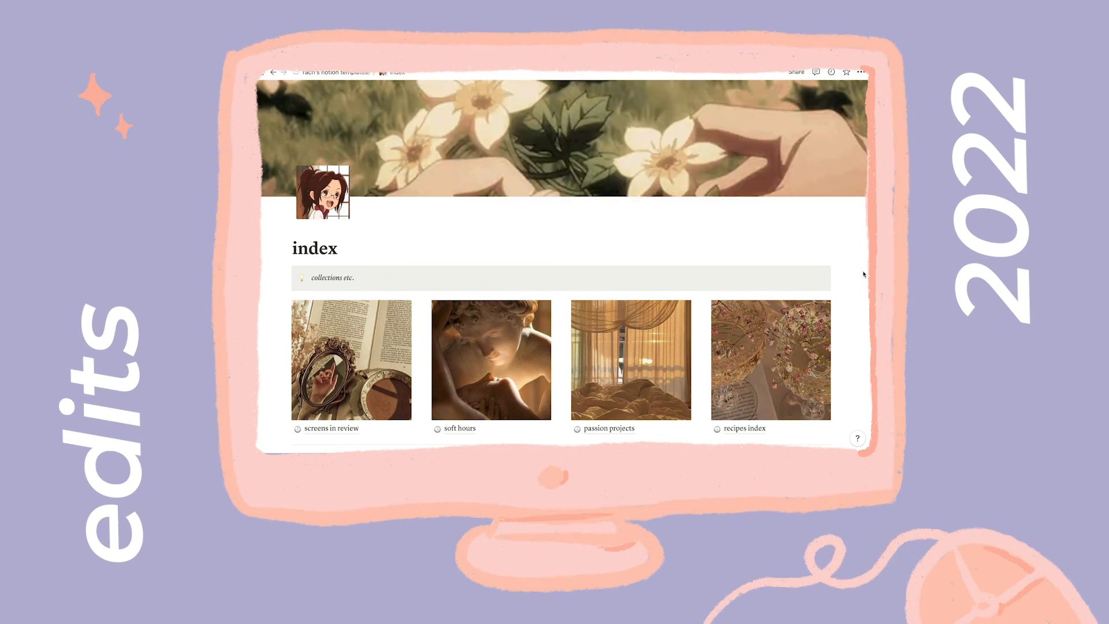
Open screens in review from the index and look through the dated image pairs on its 2022 and 2021 versions.
left_click(340, 428)
scroll(341, 431, "down", 5)
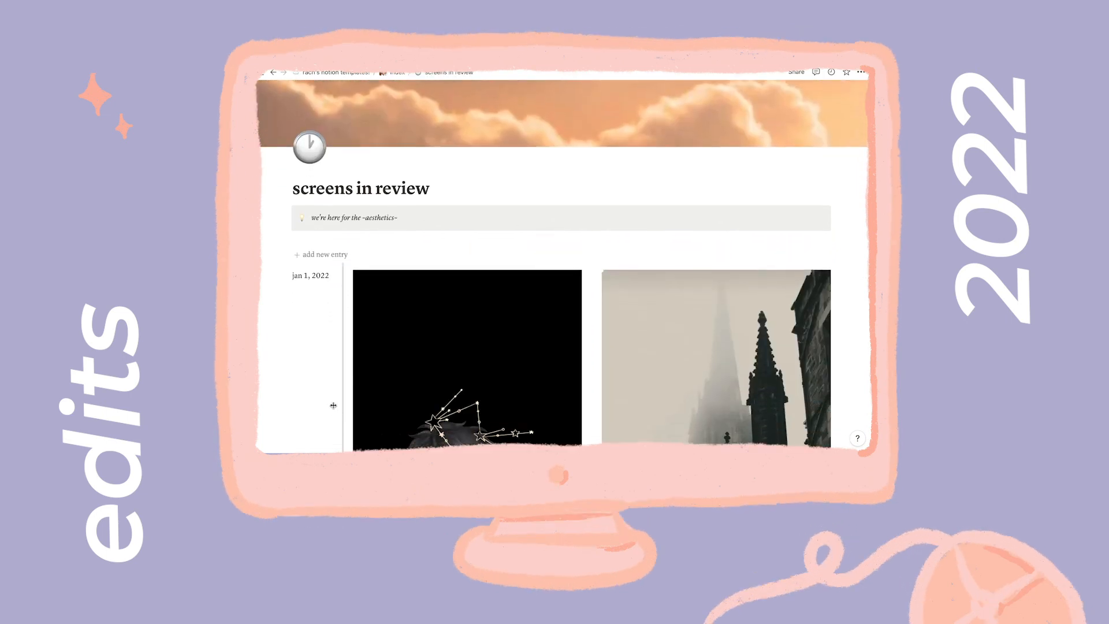
scroll(333, 405, "down", 2)
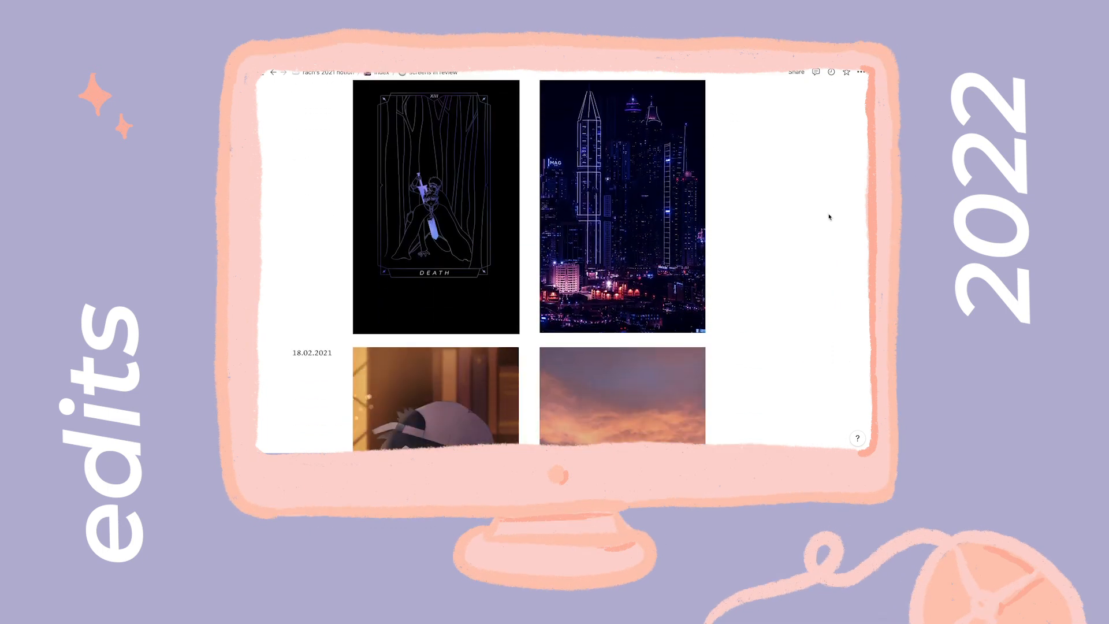
scroll(829, 218, "down", 10)
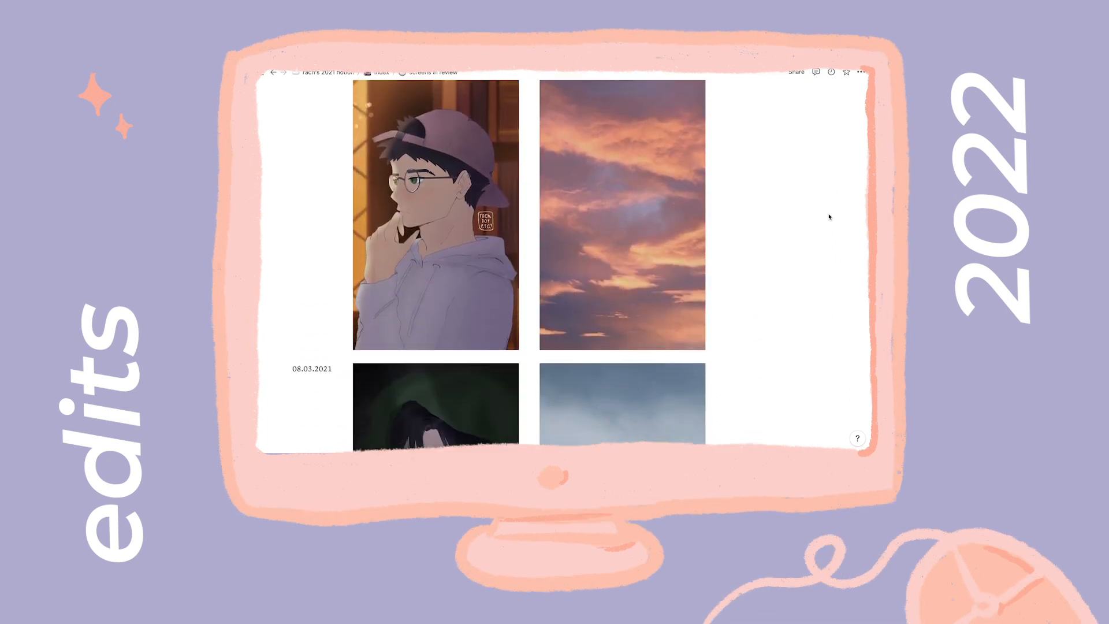
scroll(829, 217, "down", 10)
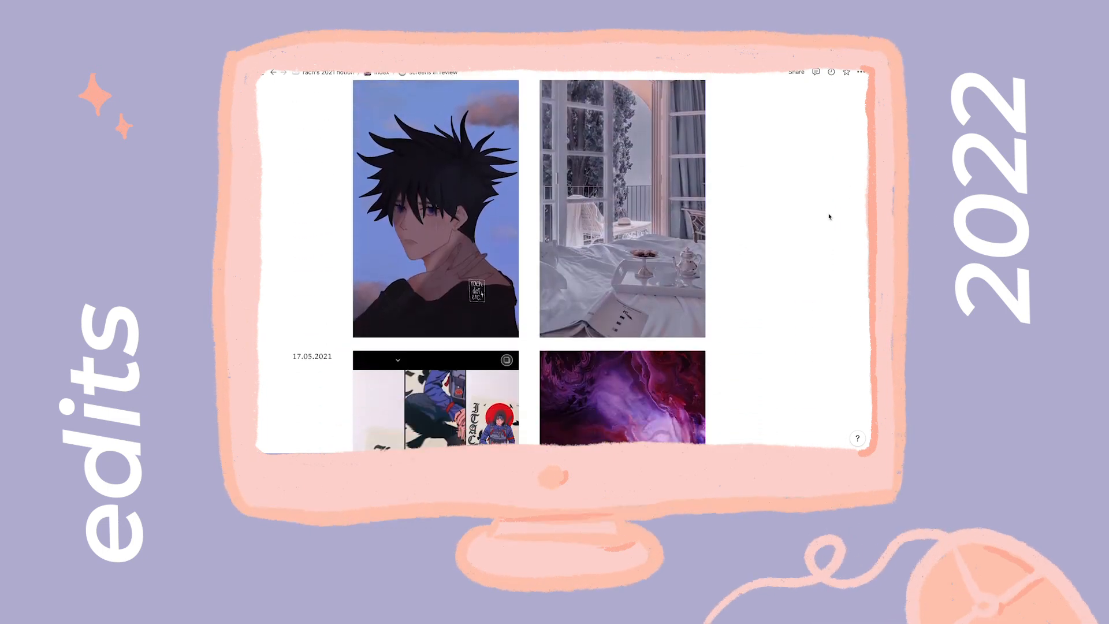
scroll(829, 218, "down", 10)
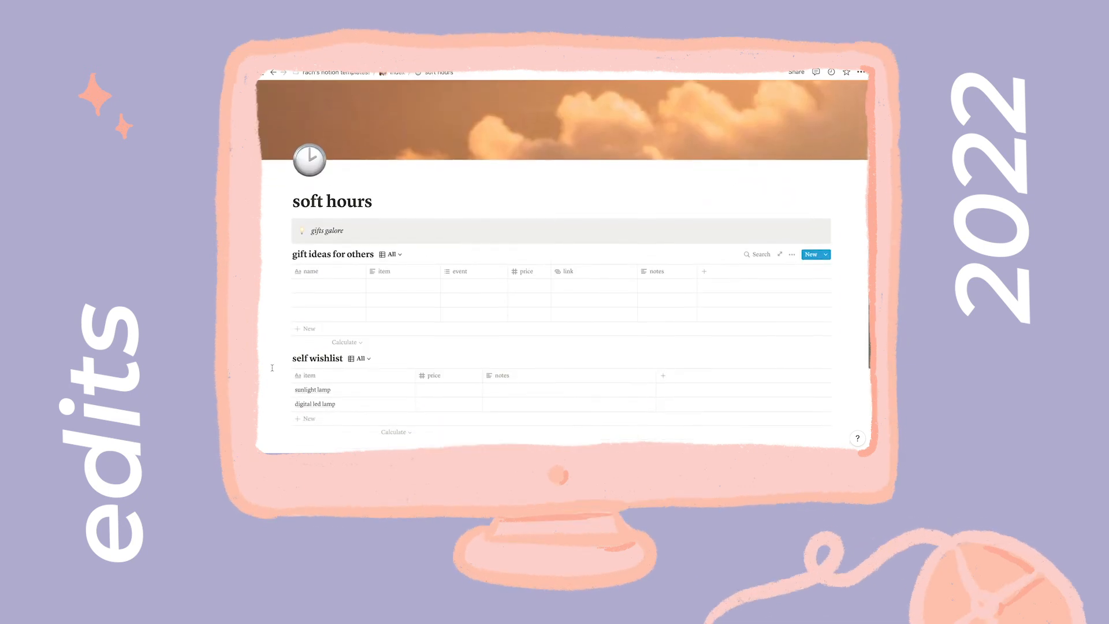
Look over the soft hours gift and wishlist tables, the passion projects ideas board and the recipes index table.
scroll(272, 368, "down", 2)
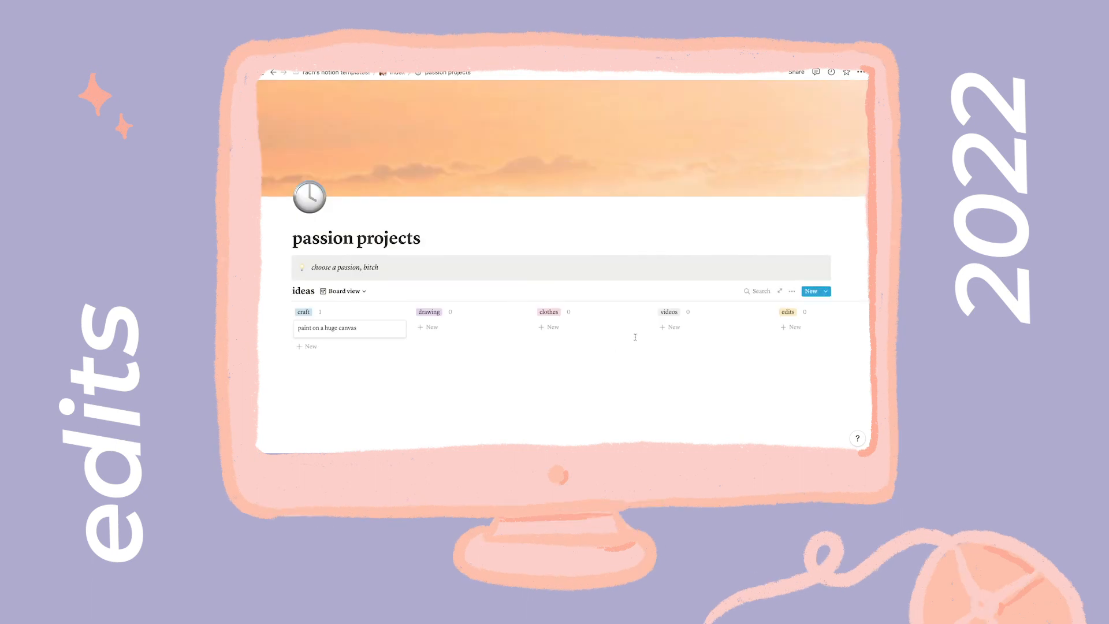
scroll(595, 381, "down", 2)
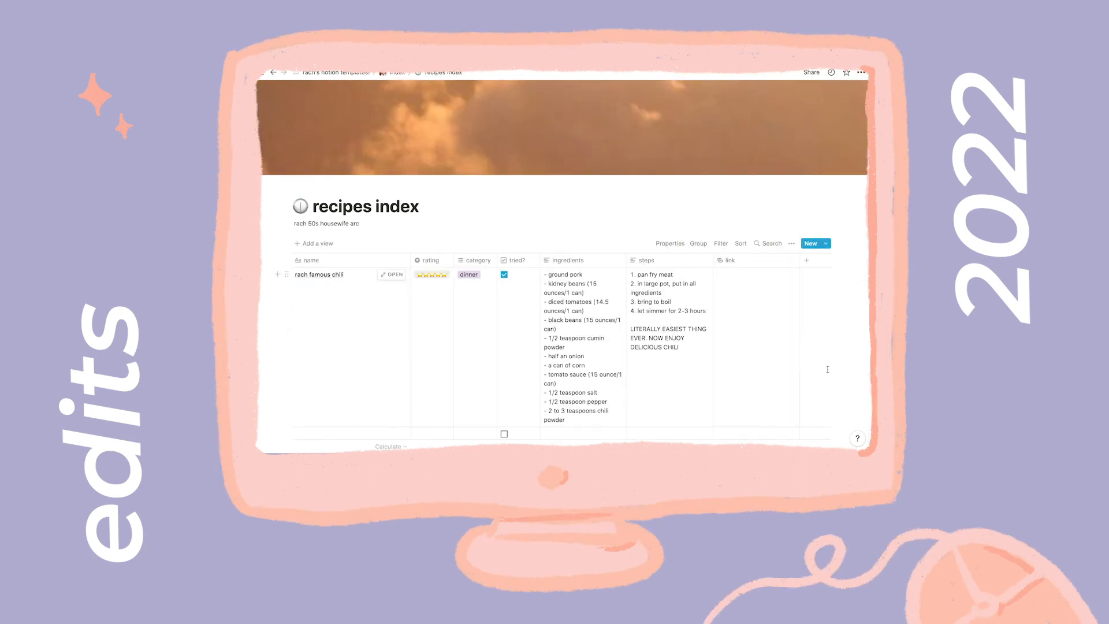
scroll(827, 369, "down", 2)
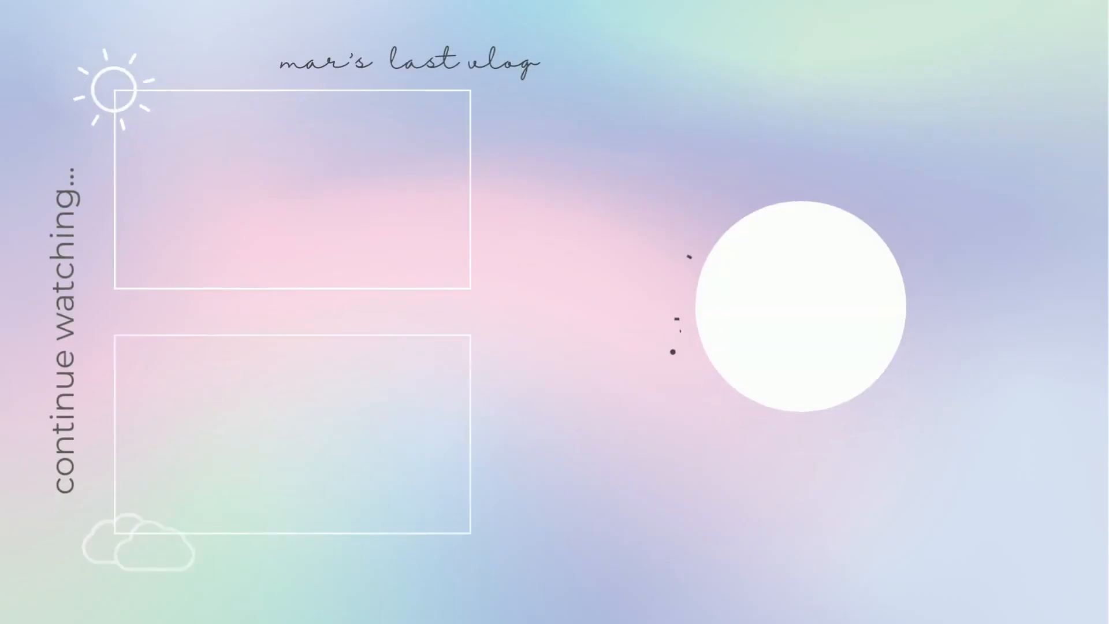